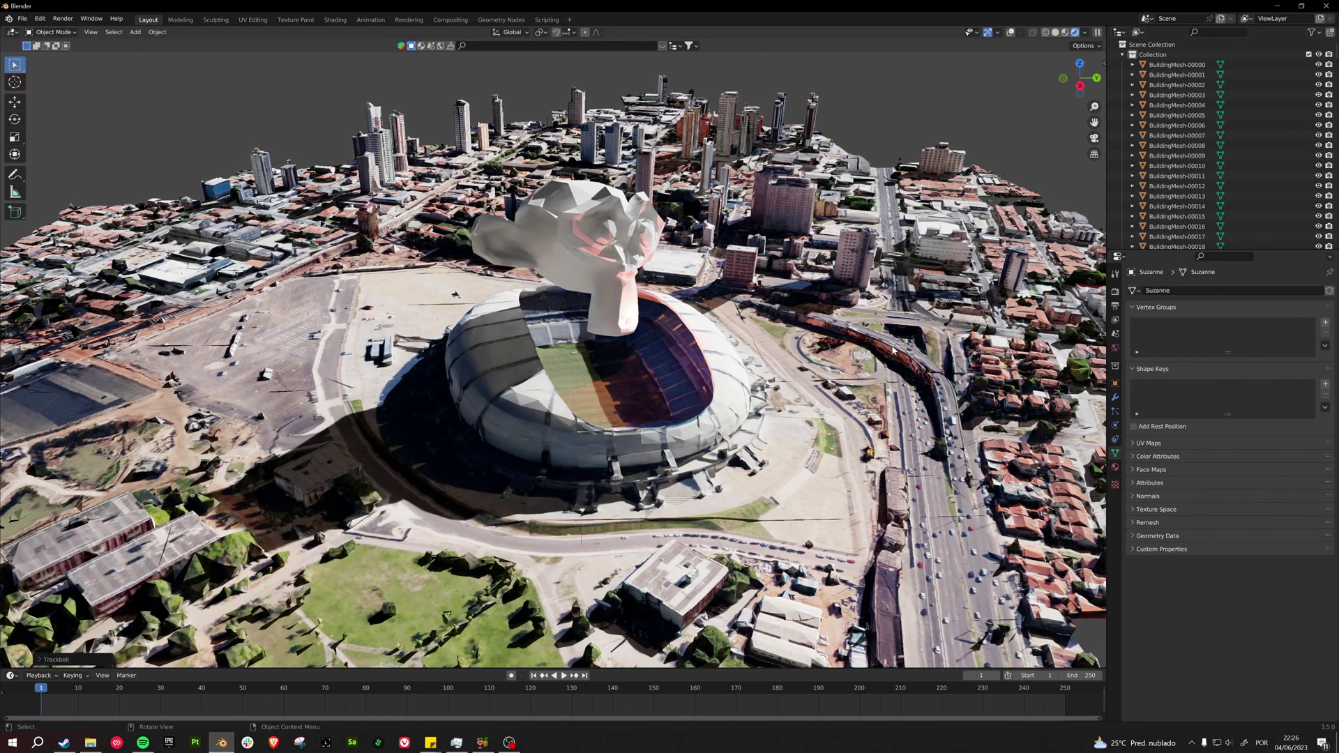
- Orbit the viewport to view the imported city scene from another angle
{"action": "middle_click_drag", "start_coordinate": [554, 356], "coordinate": [690, 347]}
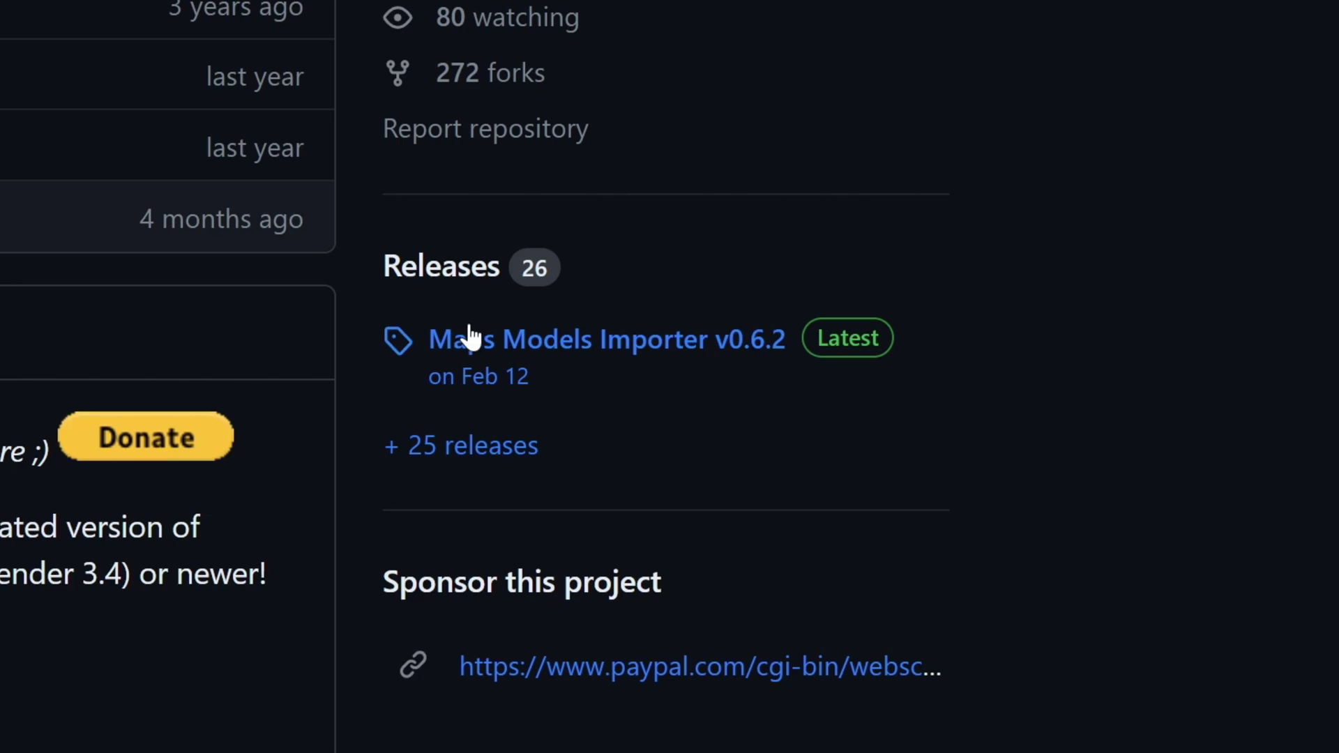
- Start downloading MapsModelsImporter-v0.6.2.zip from the latest release, cancel the save, and go to the RenderDoc site
{"action": "left_click", "coordinate": [468, 338]}
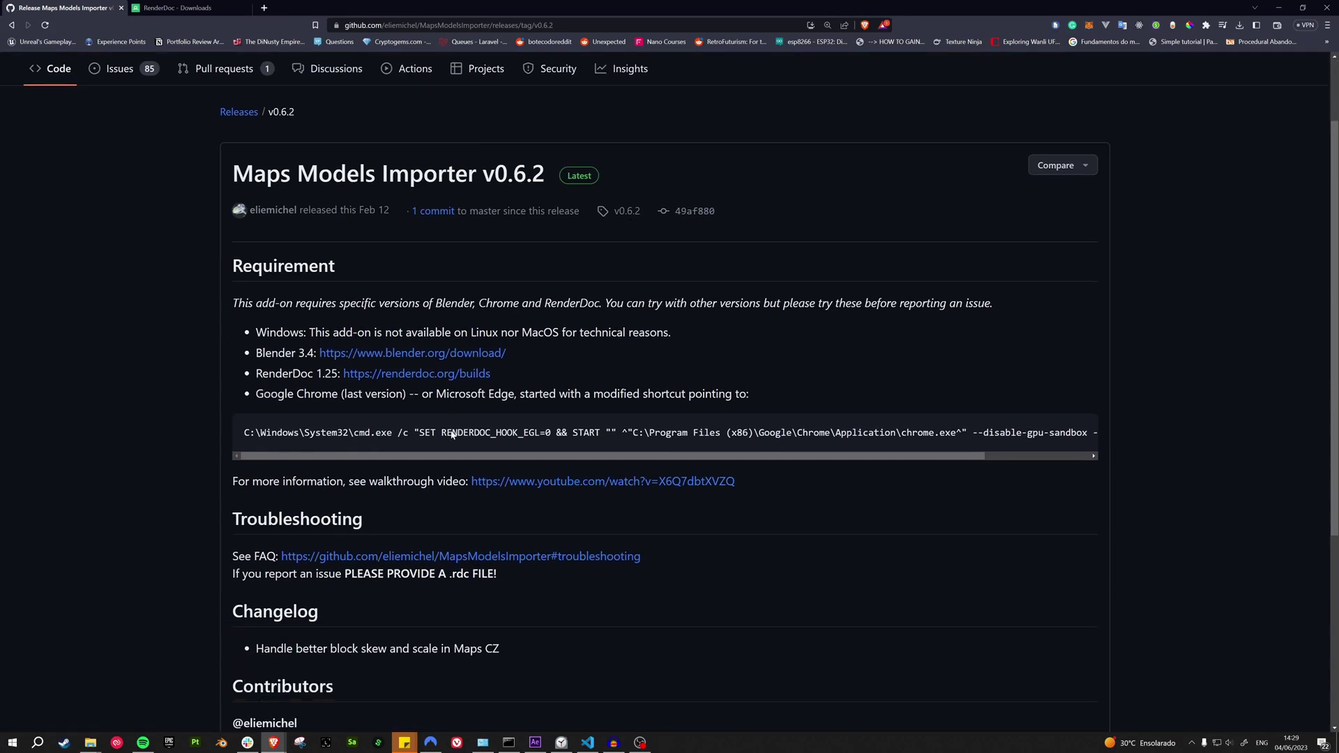
{"action": "scroll", "coordinate": [452, 435], "scroll_direction": "down", "scroll_amount": 4}
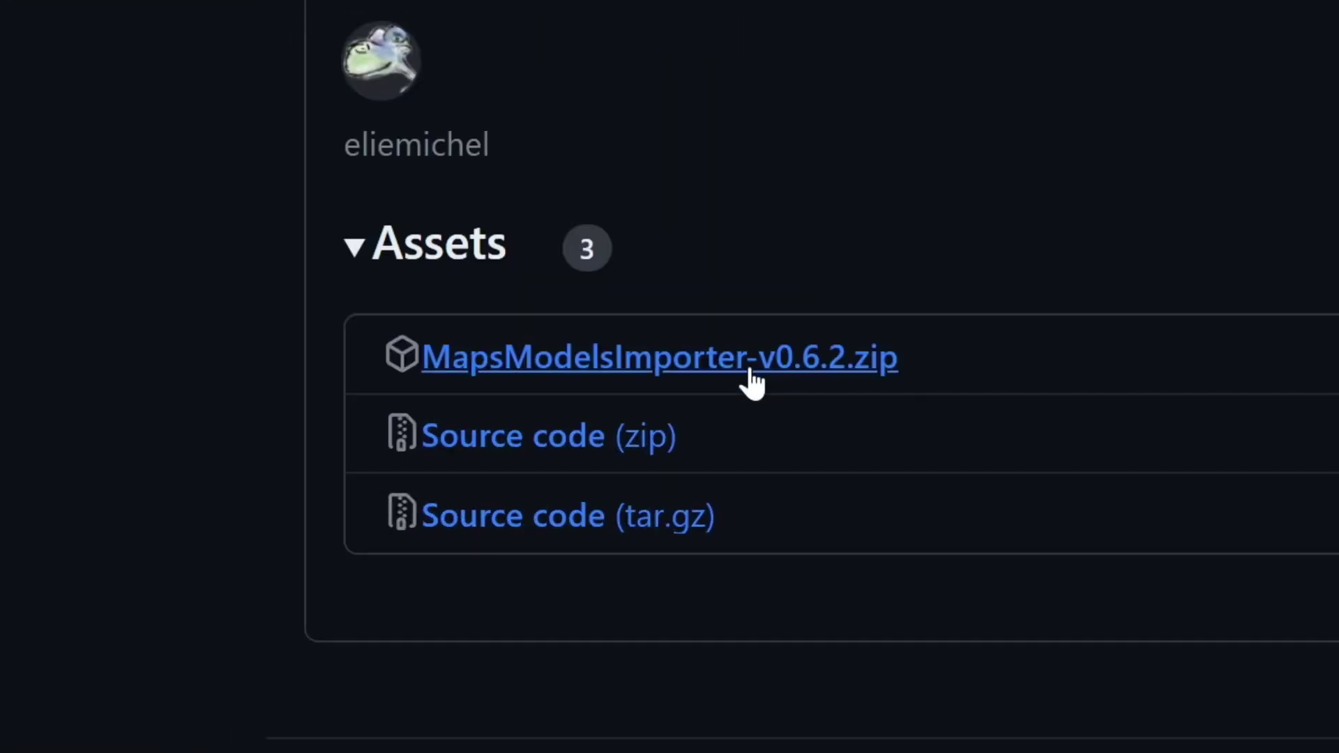
{"action": "left_click", "coordinate": [751, 378]}
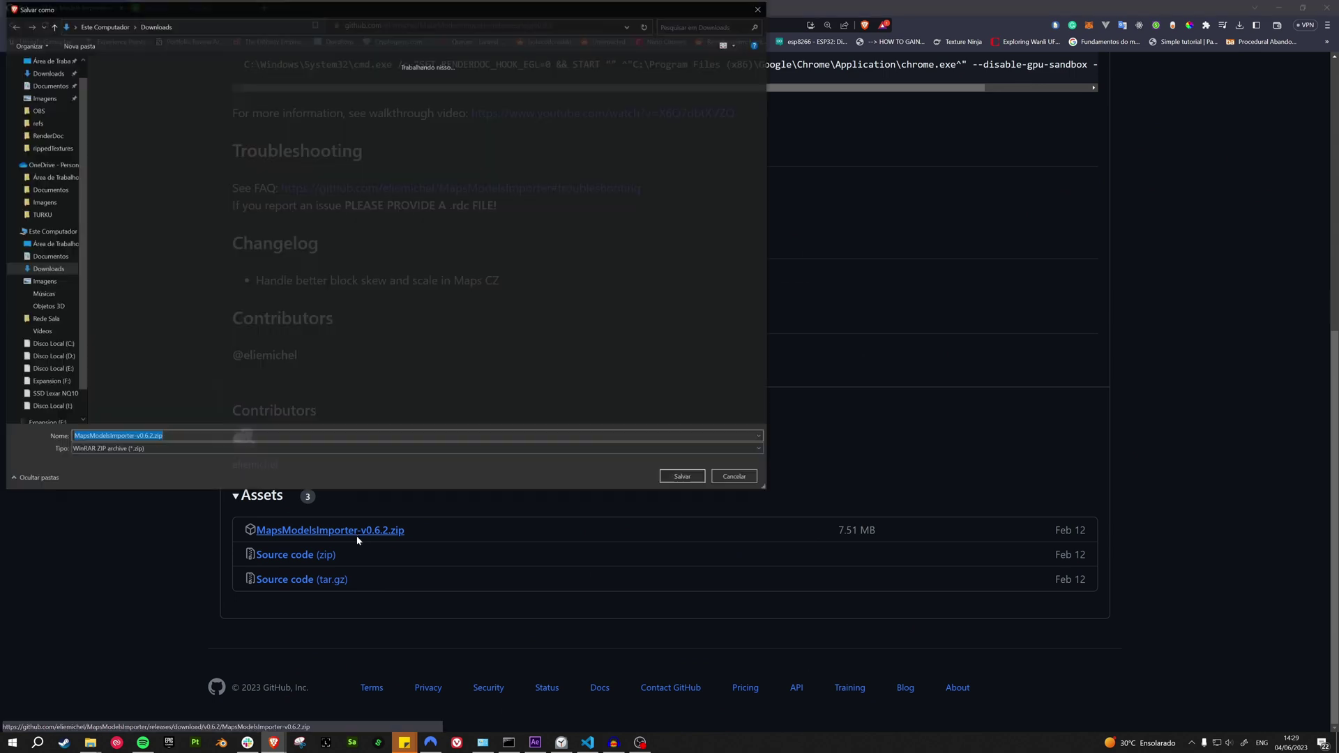
{"action": "left_click", "coordinate": [735, 479]}
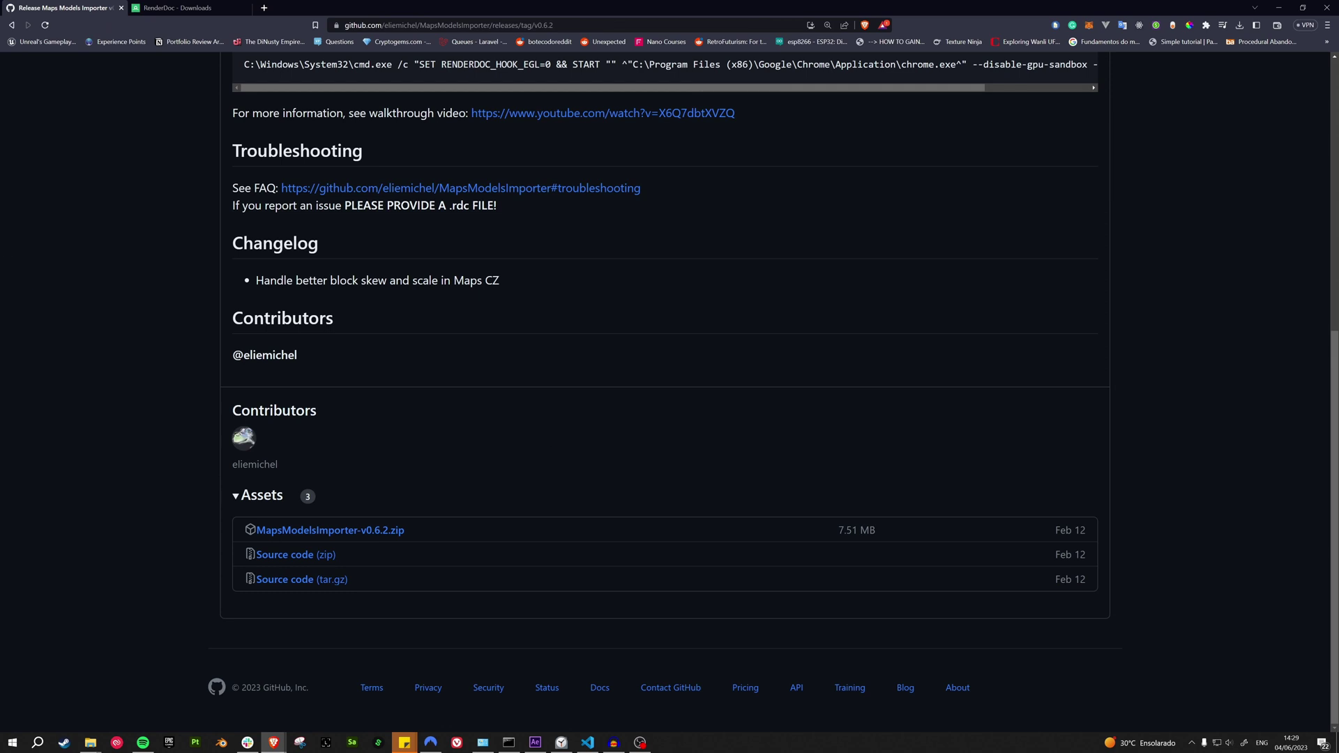
{"action": "key", "text": "ctrl+Tab"}
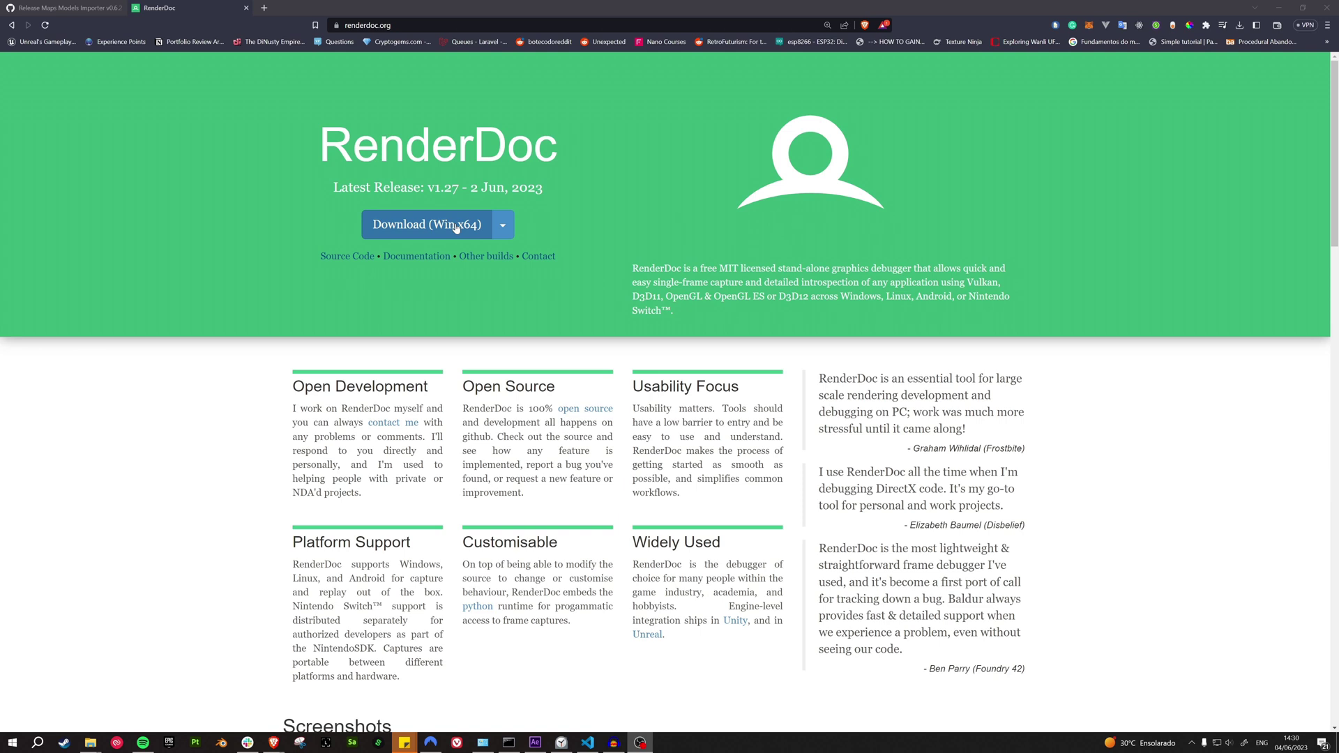
- From the stable builds list, request the 64-bit Windows installer for RenderDoc v1.26
{"action": "left_click", "coordinate": [474, 256]}
{"action": "scroll", "coordinate": [501, 332], "scroll_direction": "down", "scroll_amount": 2}
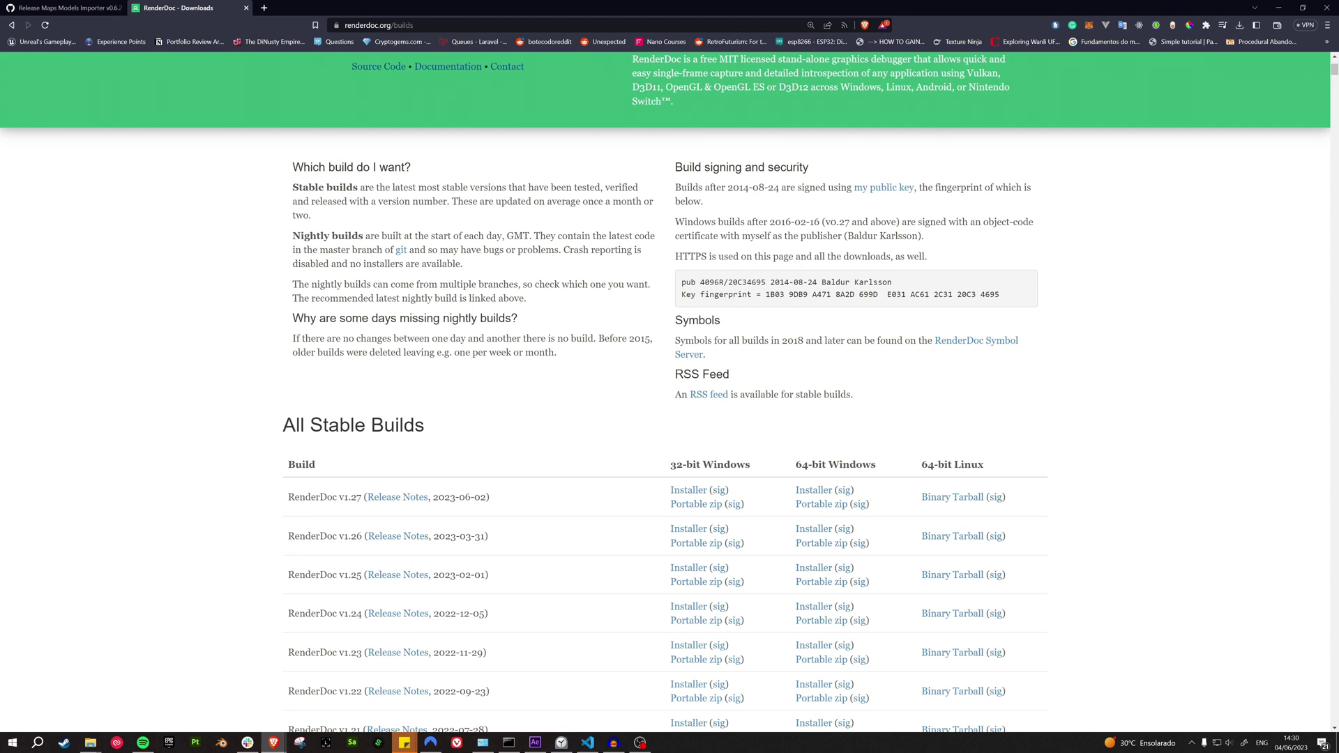
{"action": "left_click_drag", "start_coordinate": [287, 536], "coordinate": [516, 537]}
{"action": "left_click", "coordinate": [567, 562]}
{"action": "left_click", "coordinate": [828, 532]}
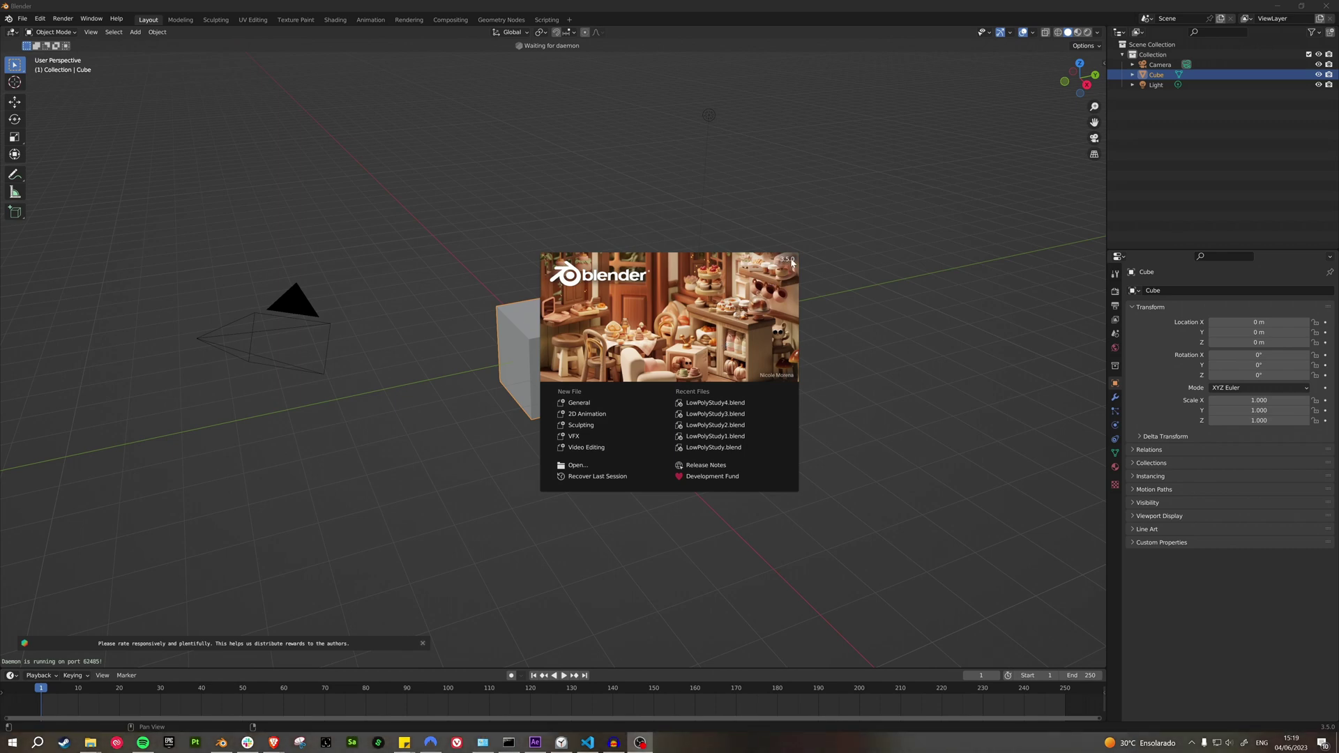
- Dismiss the splash and reach the Add-ons page of Blender's Preferences
{"action": "left_click", "coordinate": [29, 80]}
{"action": "left_click", "coordinate": [40, 20]}
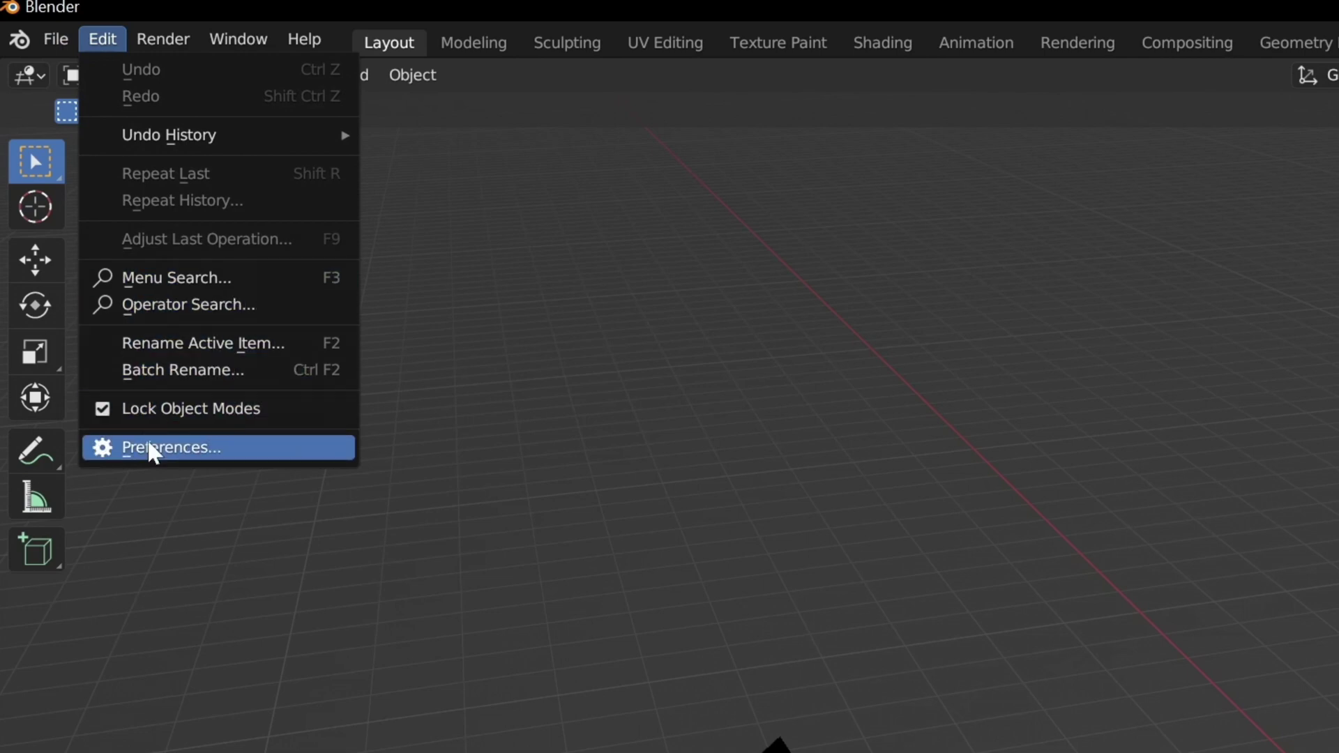
{"action": "left_click", "coordinate": [149, 447]}
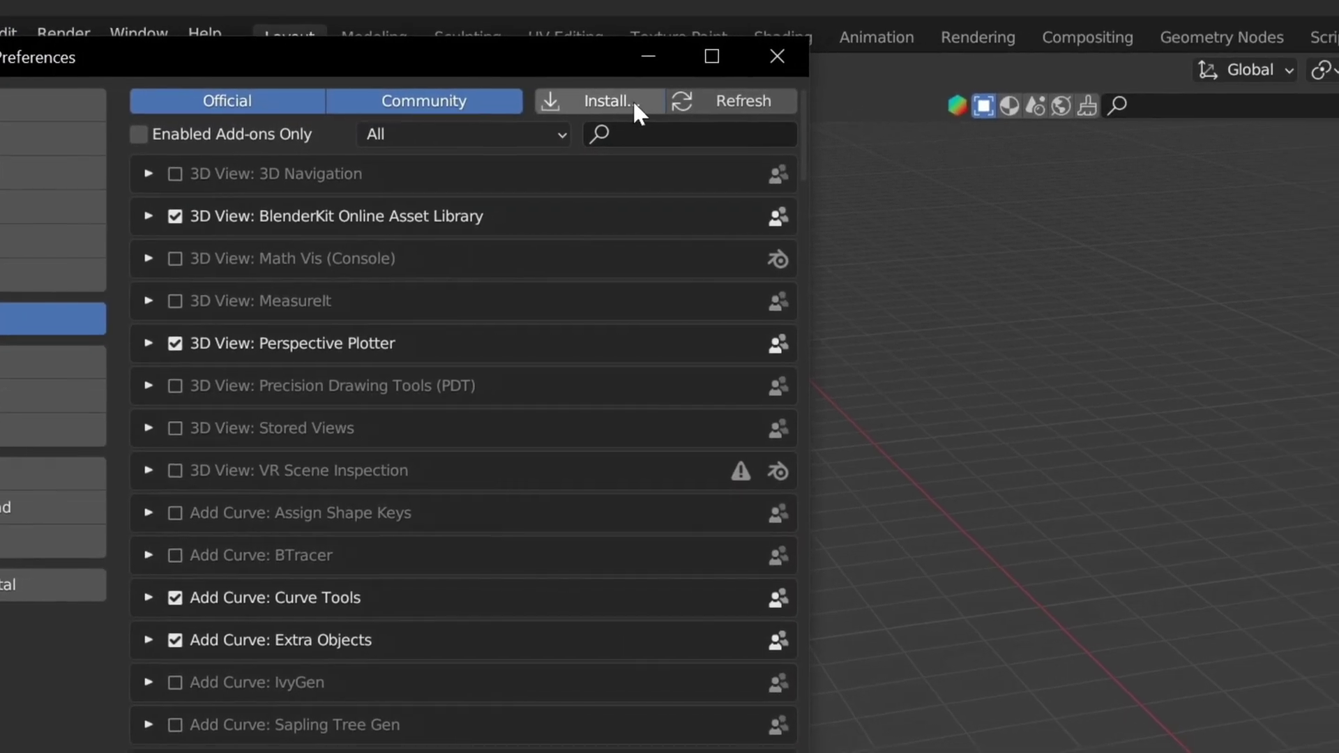
- Install MapsModelsImporter-v0.6.2.zip from the Addons folder as an add-on
{"action": "left_click", "coordinate": [633, 104]}
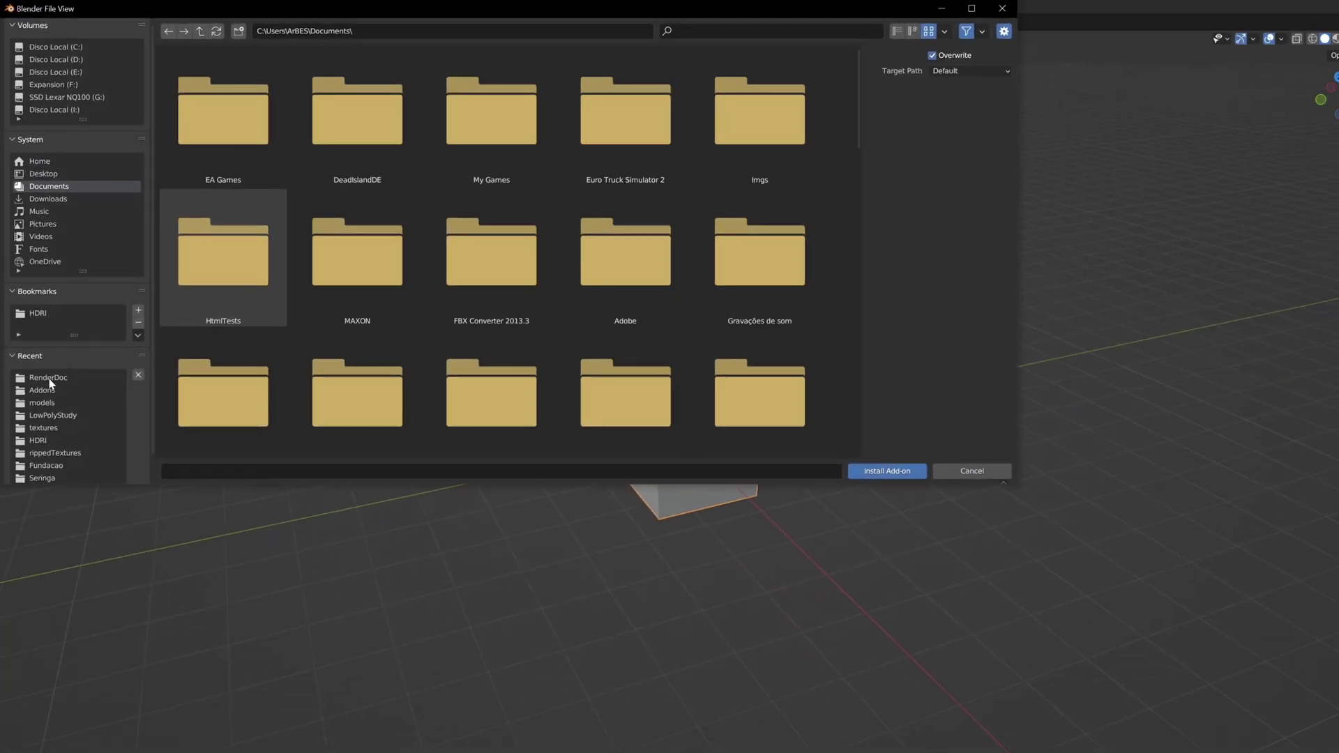
{"action": "left_click", "coordinate": [35, 315]}
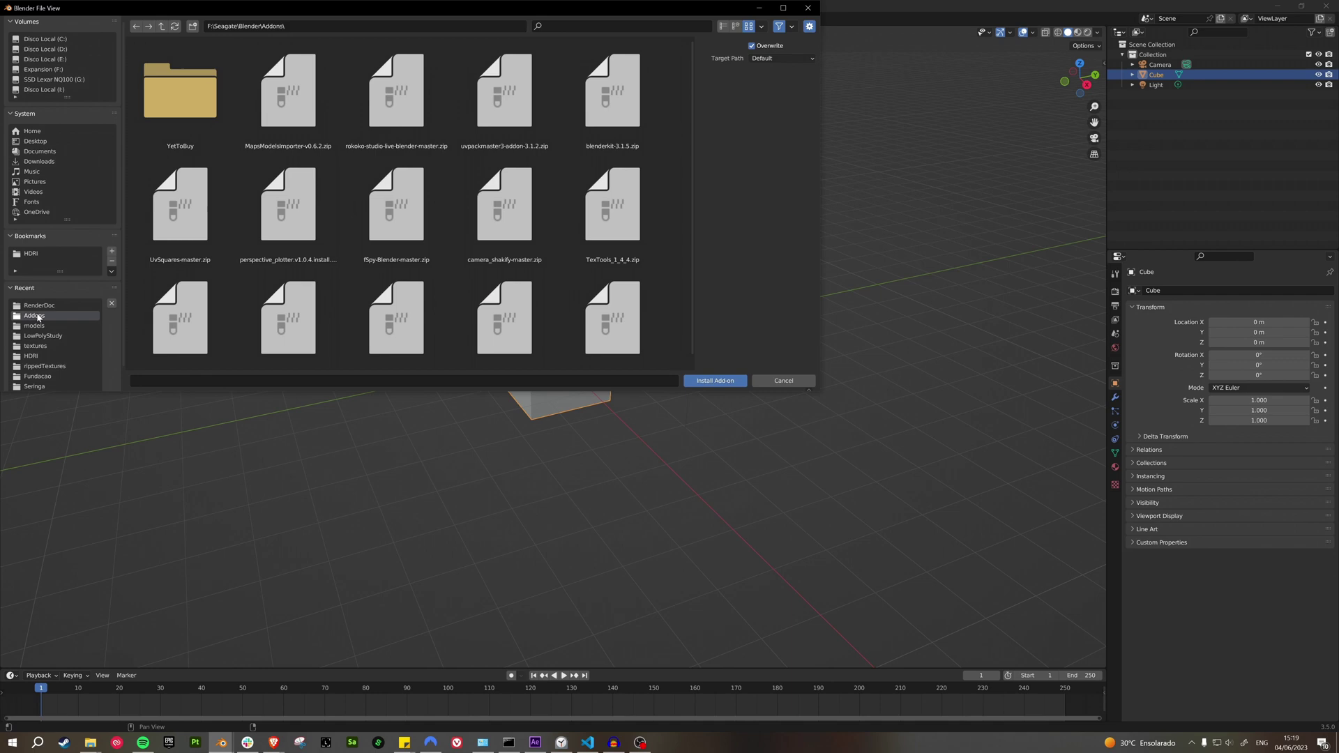
{"action": "left_click", "coordinate": [296, 112]}
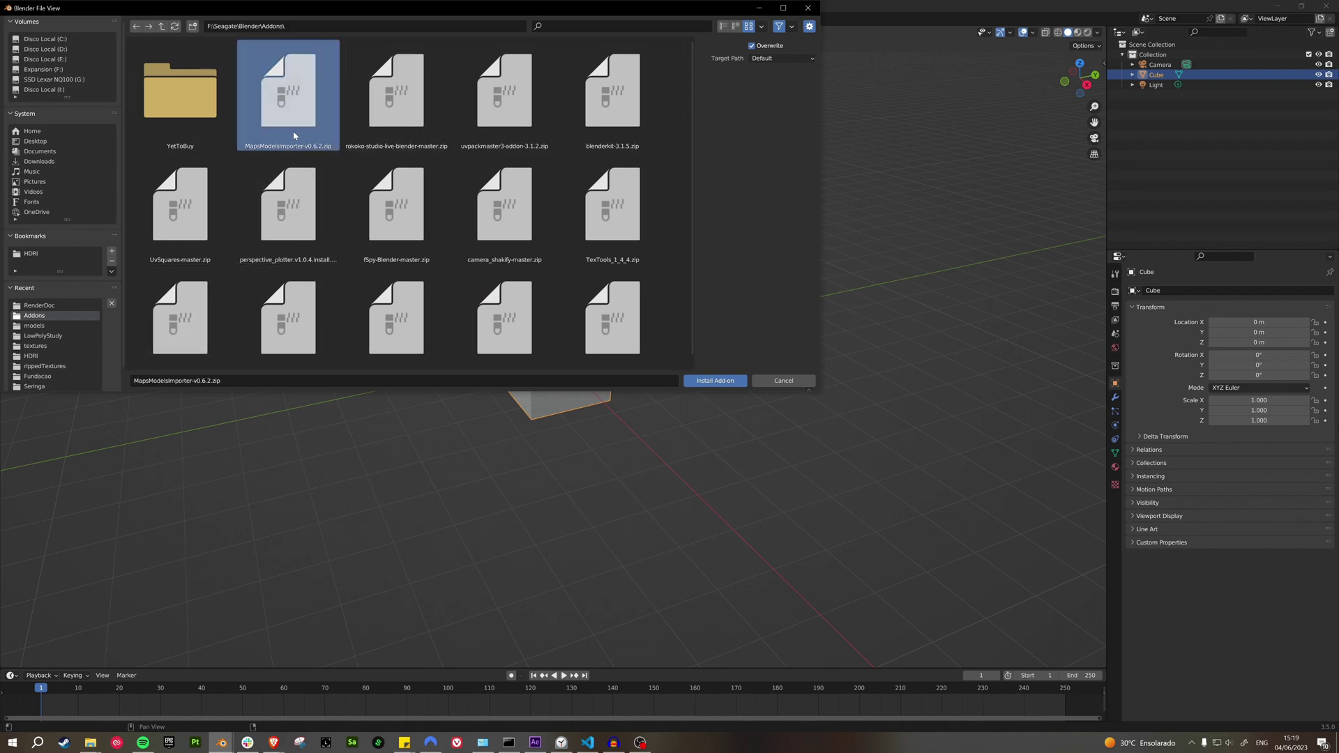
- Confirm the importer is enabled via the 'Maps' search and check Google Maps Capture (.rdc) appears under File > Import
{"action": "left_click", "coordinate": [714, 381]}
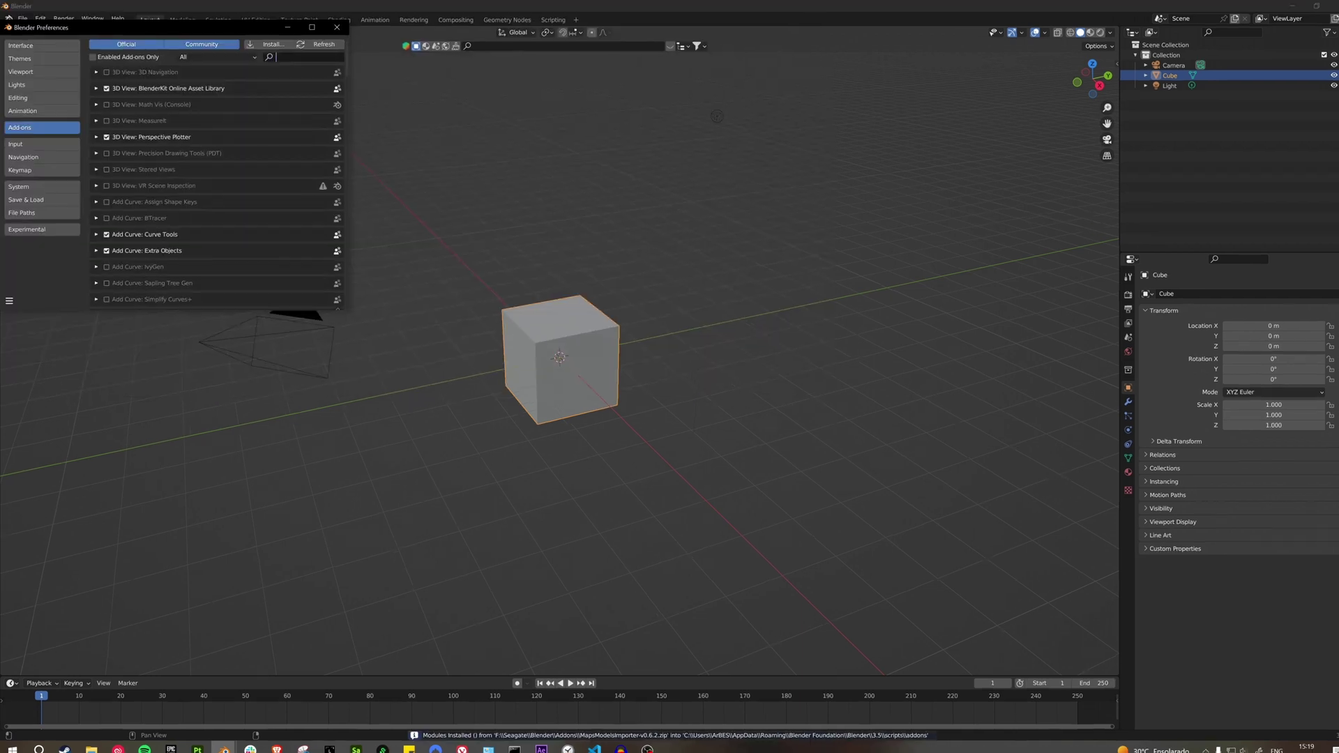
{"action": "type", "text": "Maps"}
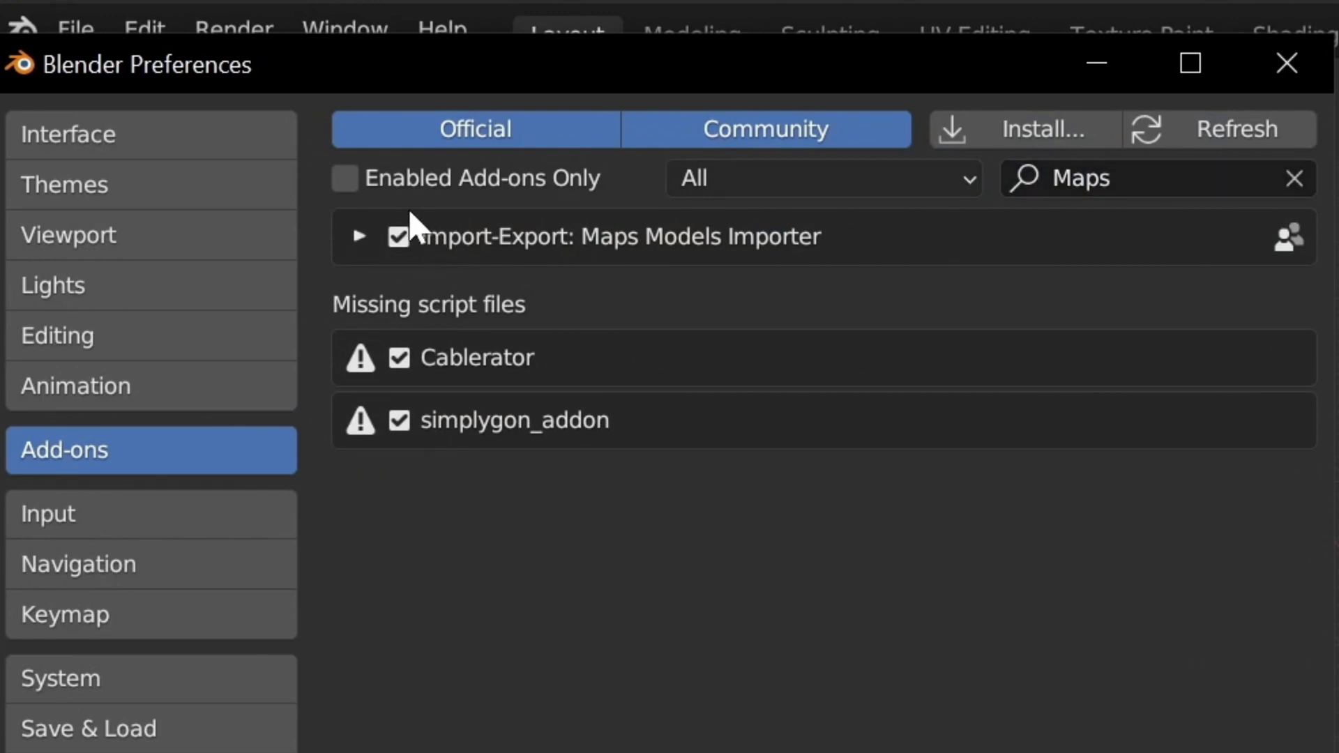
{"action": "left_click", "coordinate": [1286, 63]}
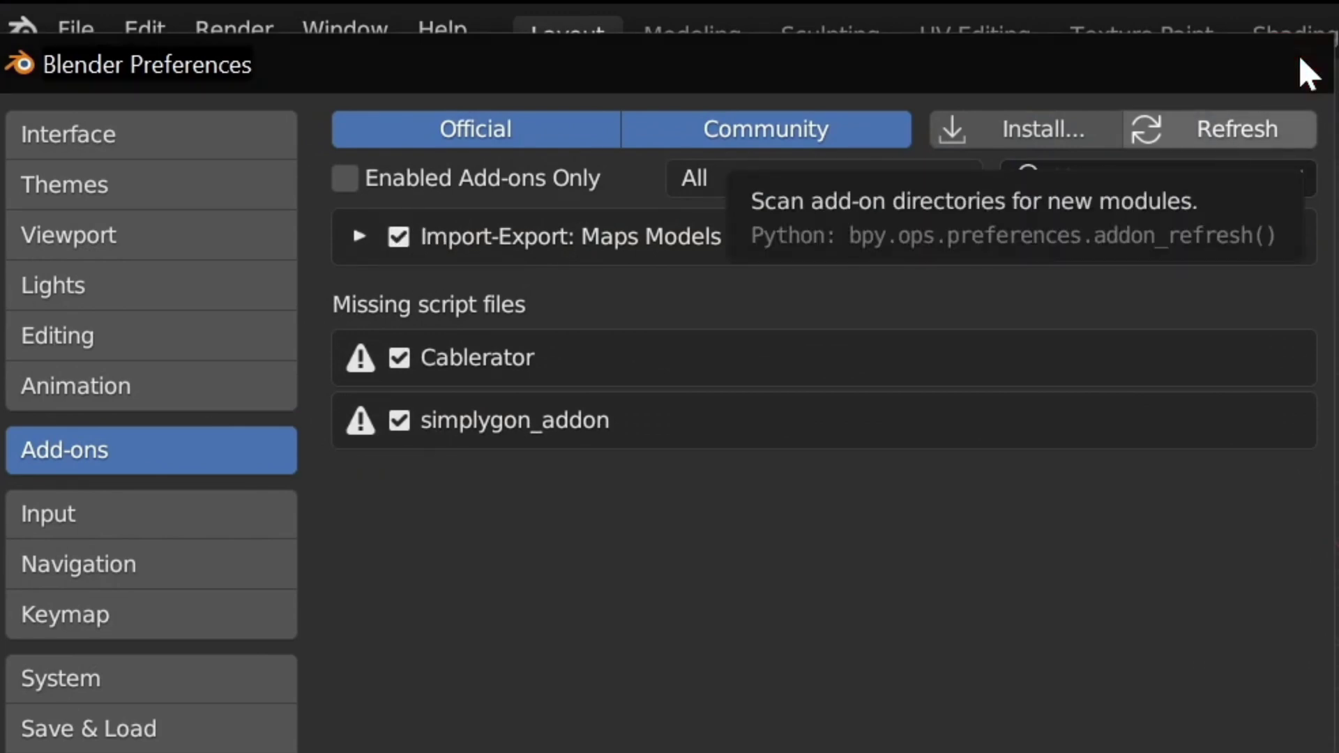
{"action": "left_click", "coordinate": [79, 30]}
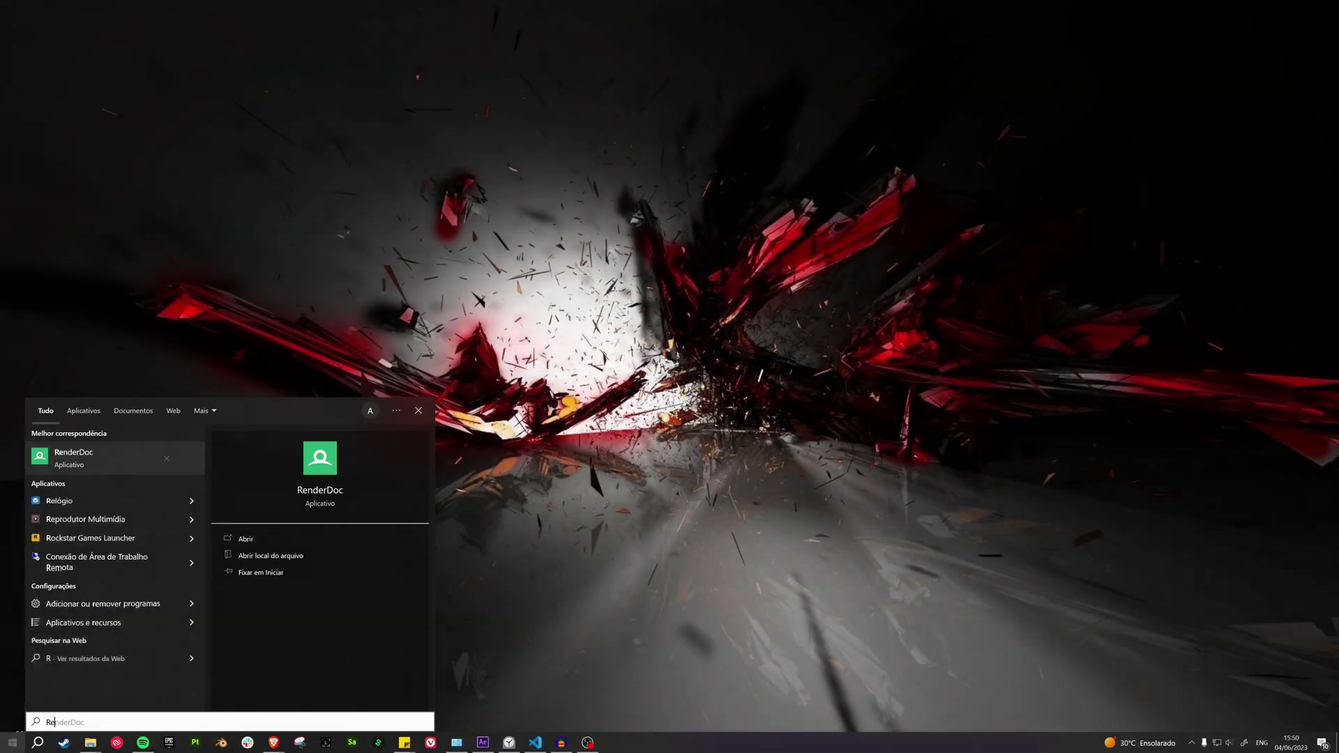
{"action": "type", "text": "en"}
- Launch RenderDoc and view its settings with process injection enabled
{"action": "key", "text": "Return"}
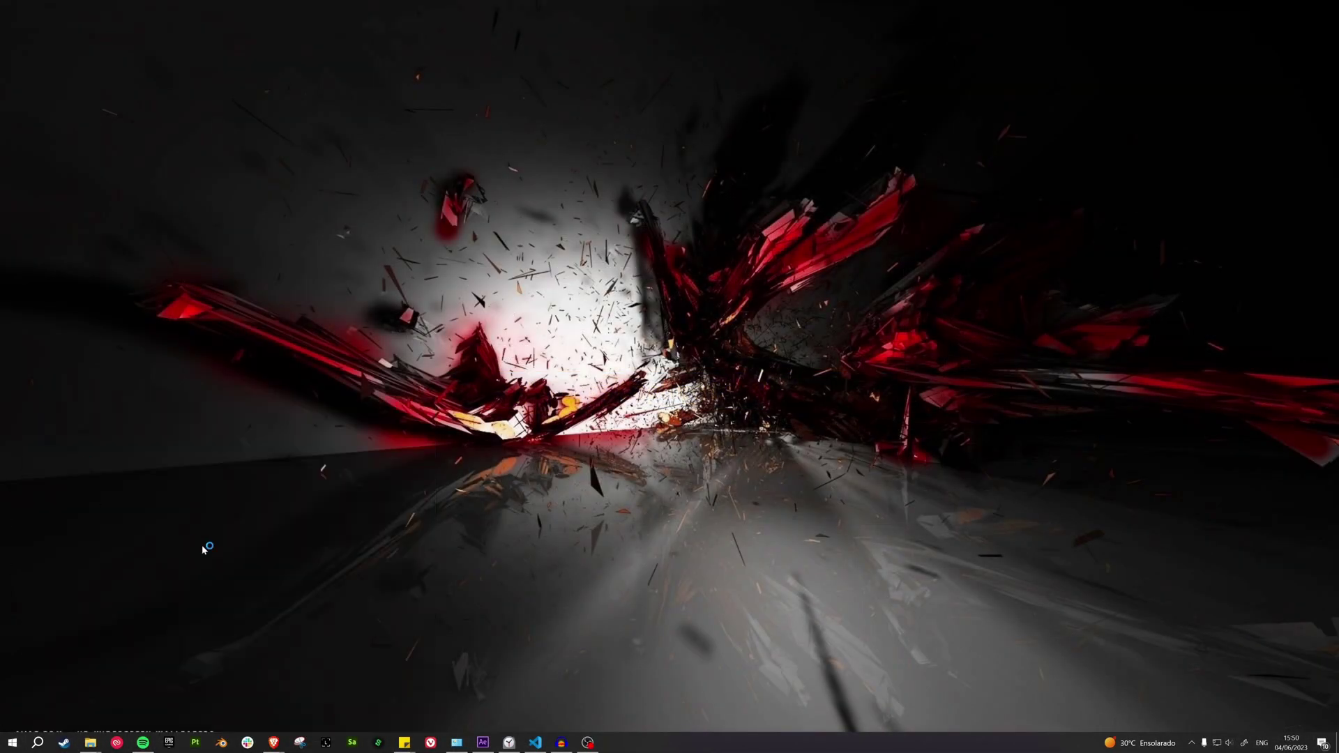
{"action": "left_click", "coordinate": [247, 194]}
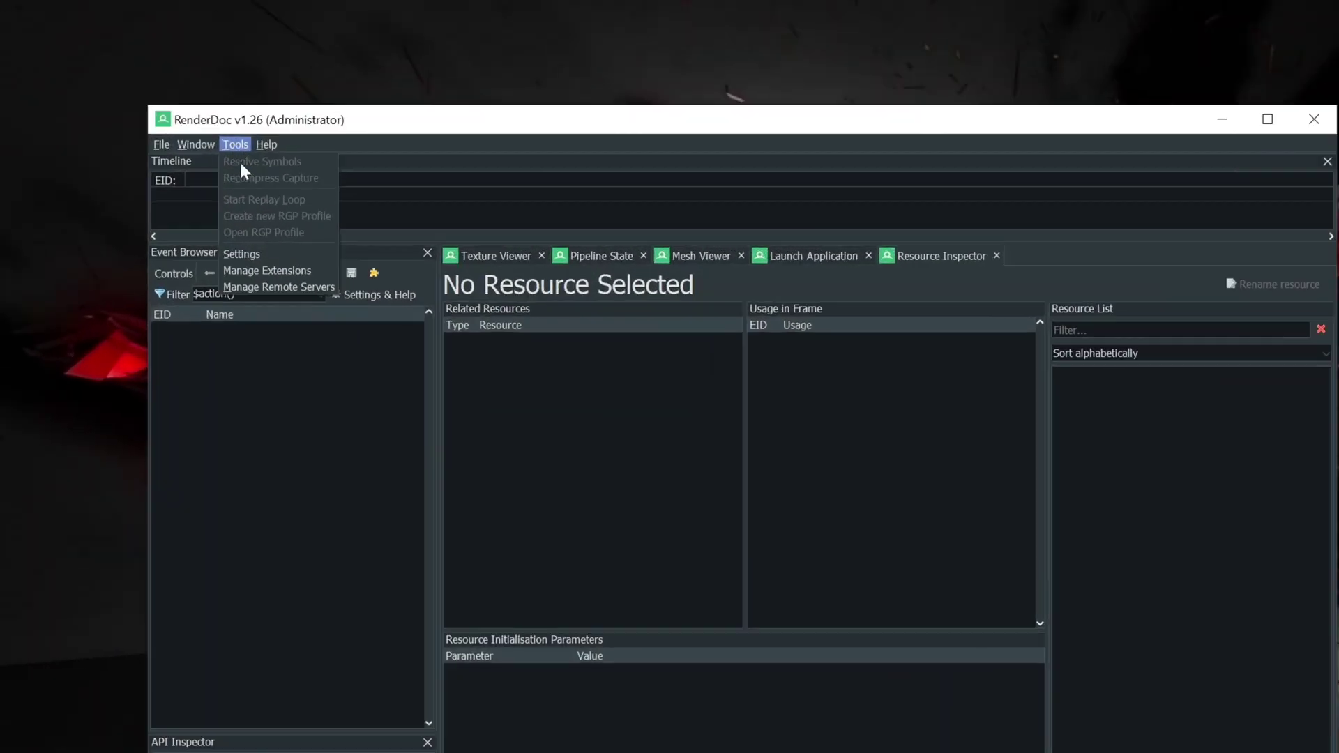
{"action": "left_click", "coordinate": [252, 257]}
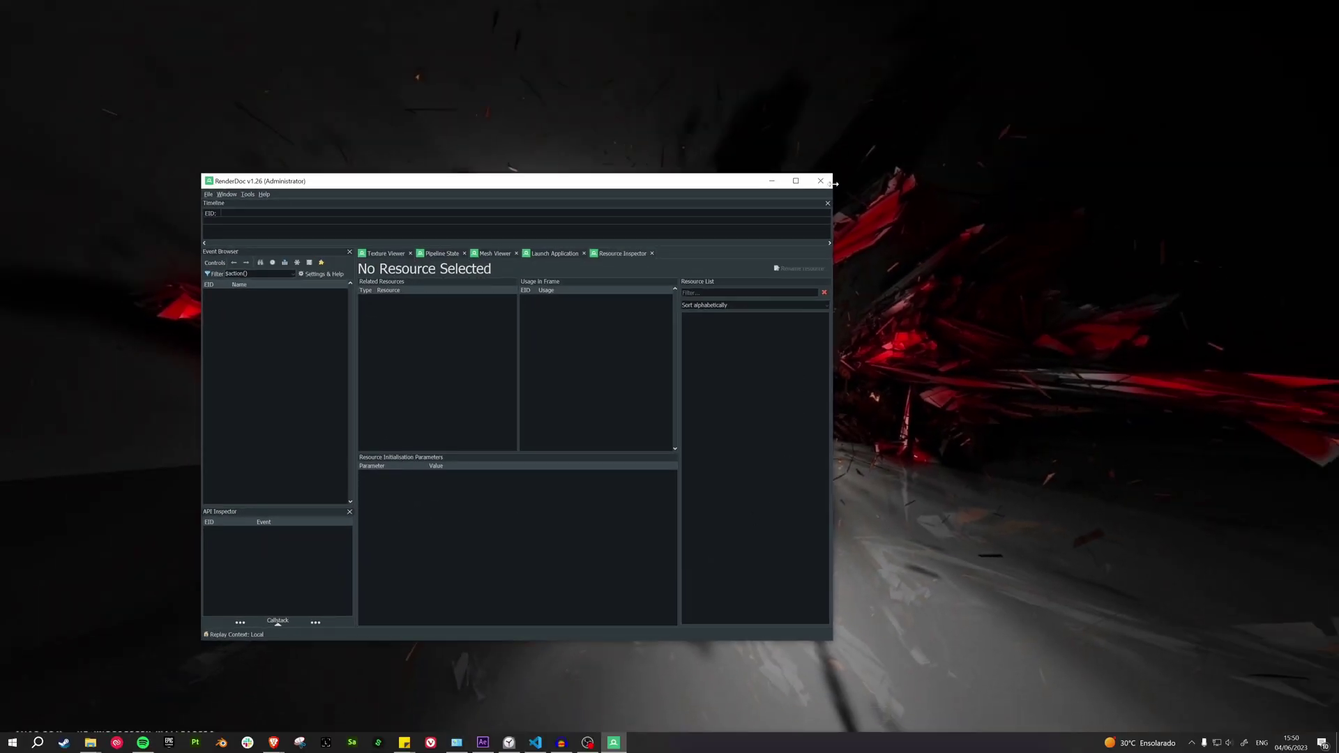
- Relaunch RenderDoc as administrator and bring up the Inject into Process view
{"action": "left_click", "coordinate": [822, 182]}
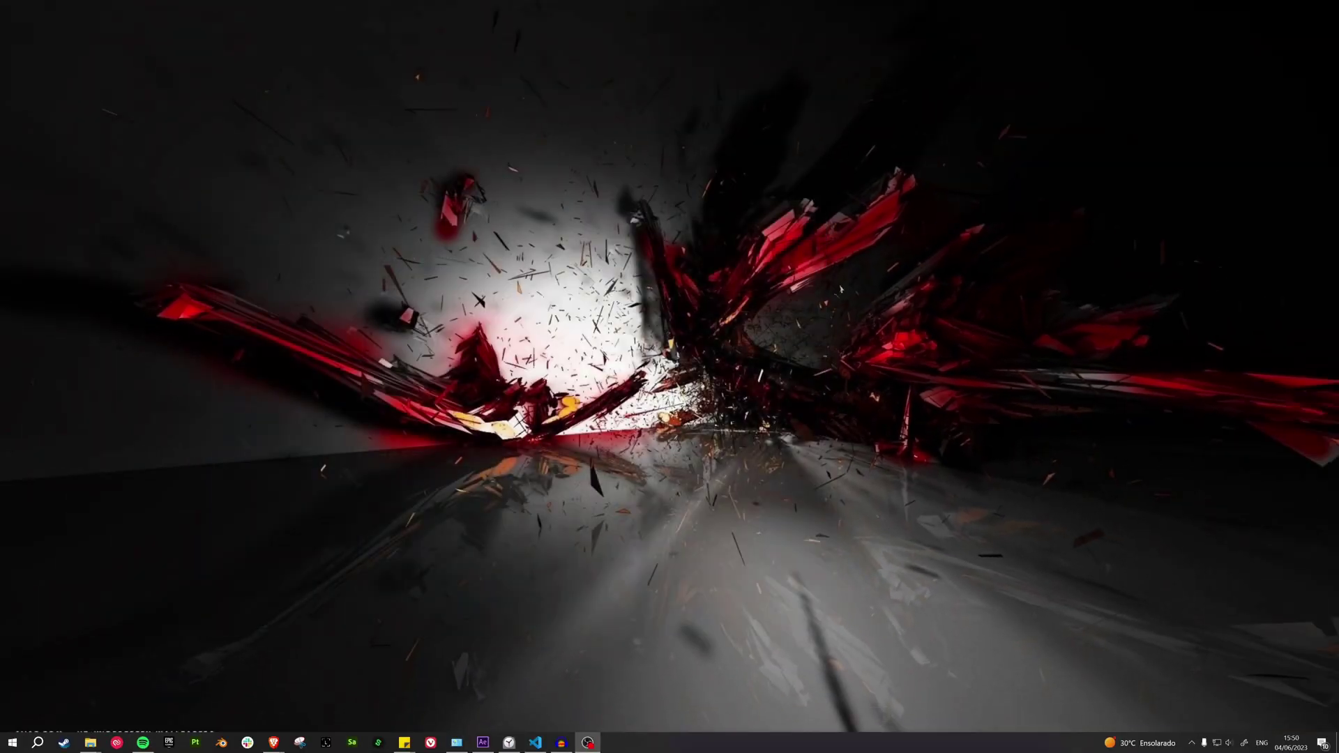
{"action": "key", "text": "super"}
{"action": "type", "text": "renderdoc"}
{"action": "left_click", "coordinate": [100, 460]}
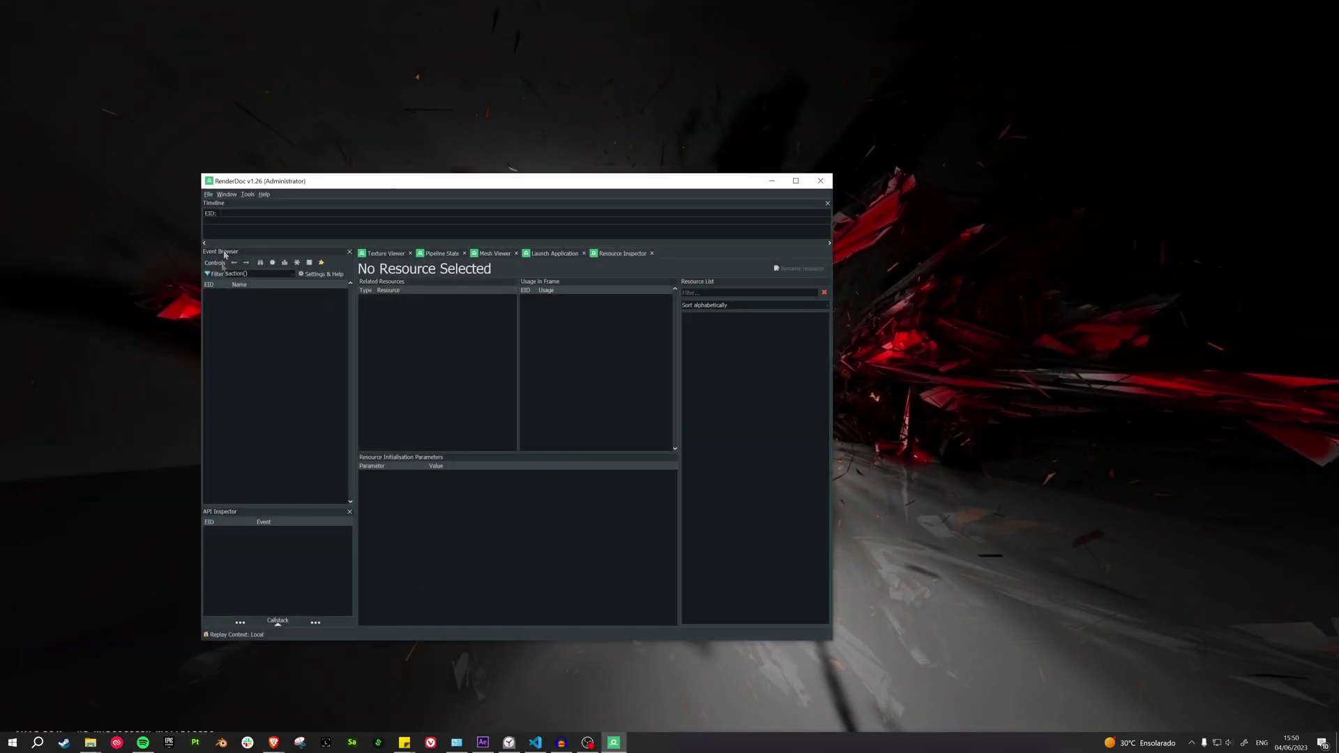
{"action": "left_click", "coordinate": [351, 145]}
{"action": "left_click", "coordinate": [369, 220]}
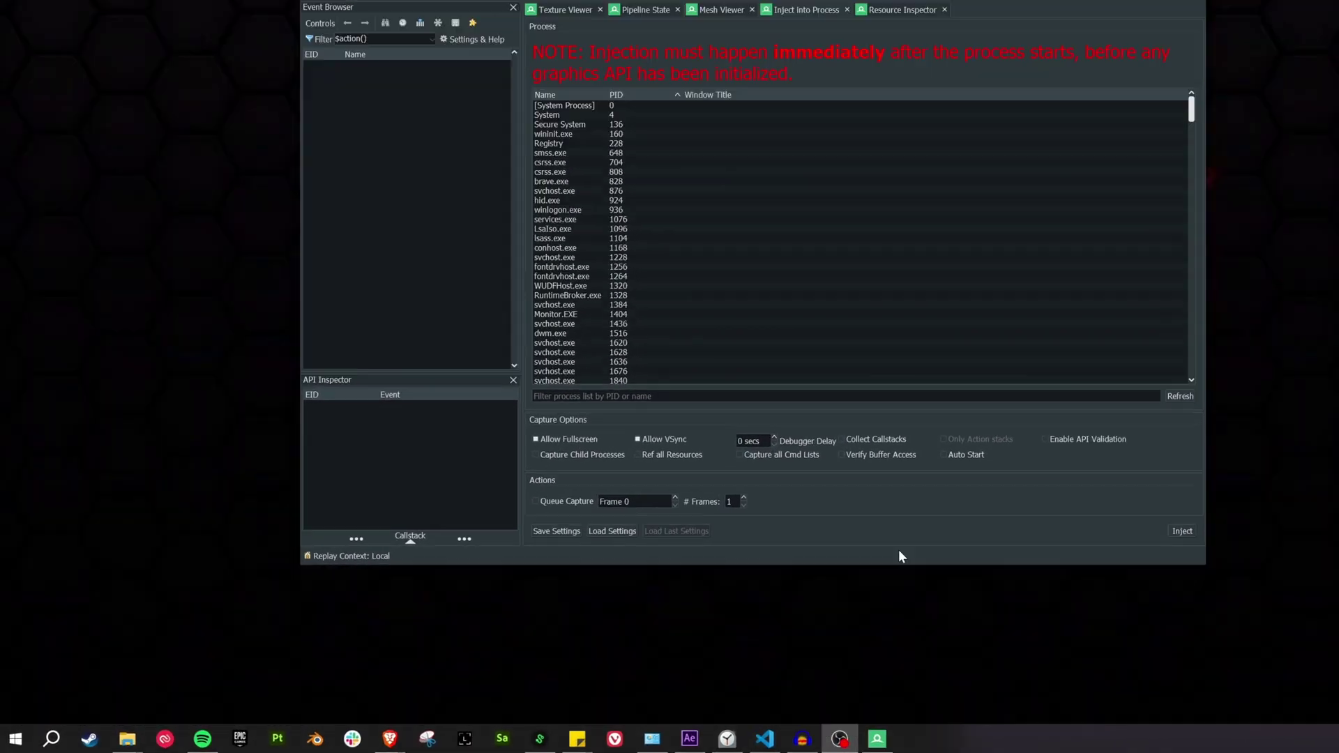
- Run the 'set RENDERDOC_HOOK_EGL=0 && chrome.exe' launch command from an administrator command prompt
{"action": "key", "text": "super+r"}
{"action": "key", "text": "Return"}
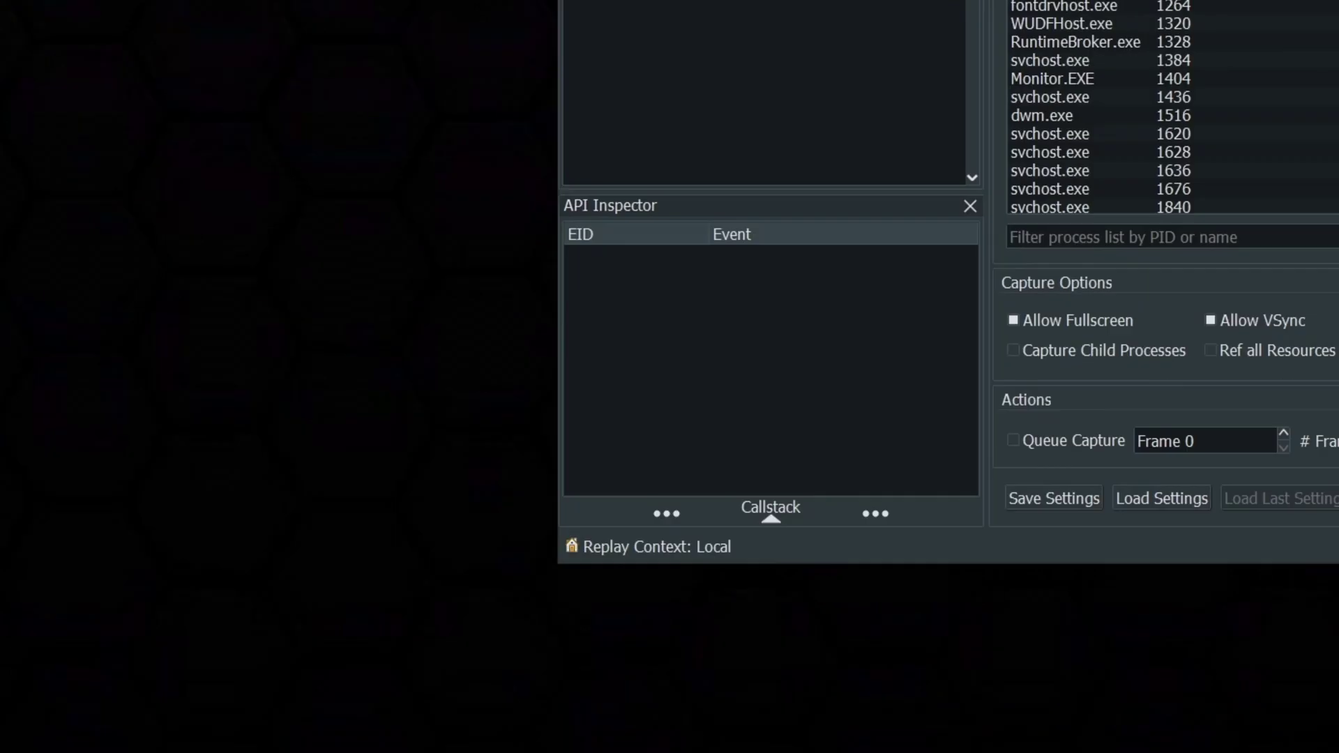
{"action": "type", "text": "set RENDERDOC_HOOK_EGL=0 && \"C:\\Program Files\\Google\\Chrome\\Application\\chrome.exe\" --disable-gpu-sandbox --gpu-startup-dialog"}
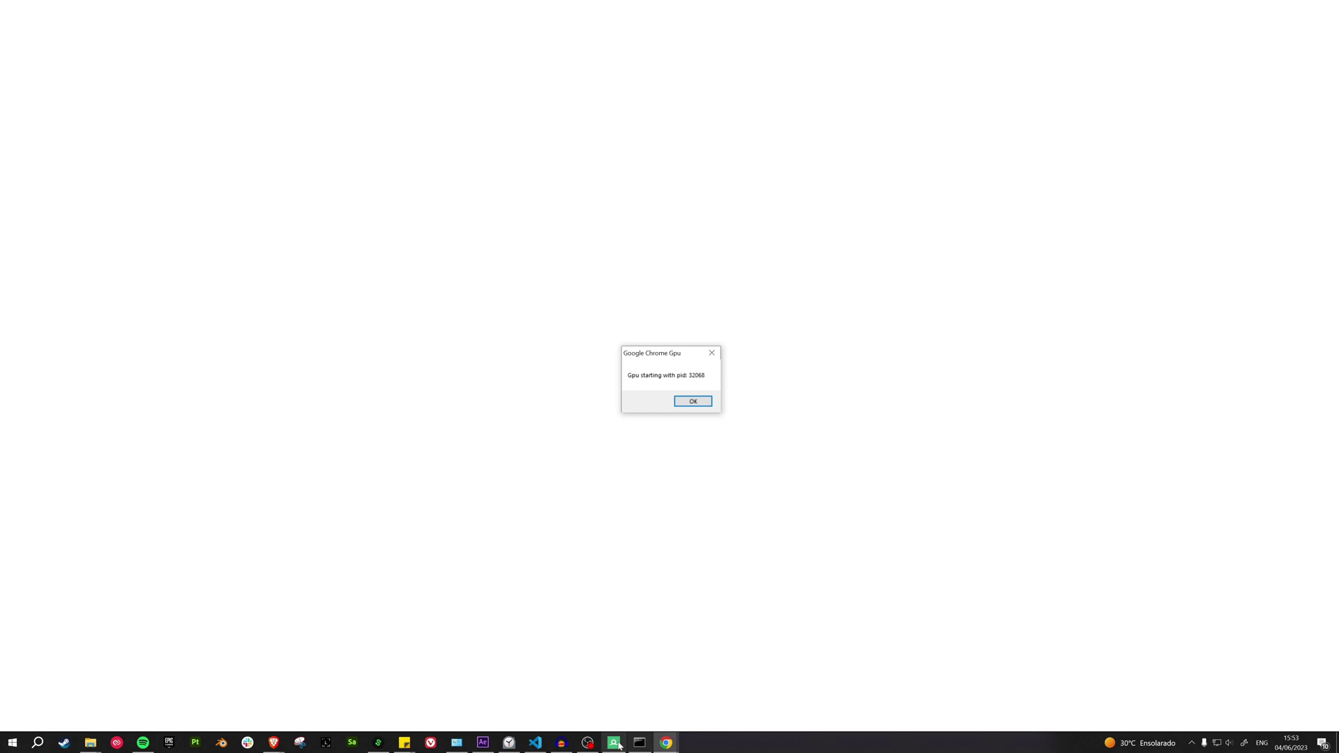
- Bring RenderDoc forward and move it aside to uncover Chrome's GPU dialog showing pid 32068
{"action": "left_click", "coordinate": [618, 743]}
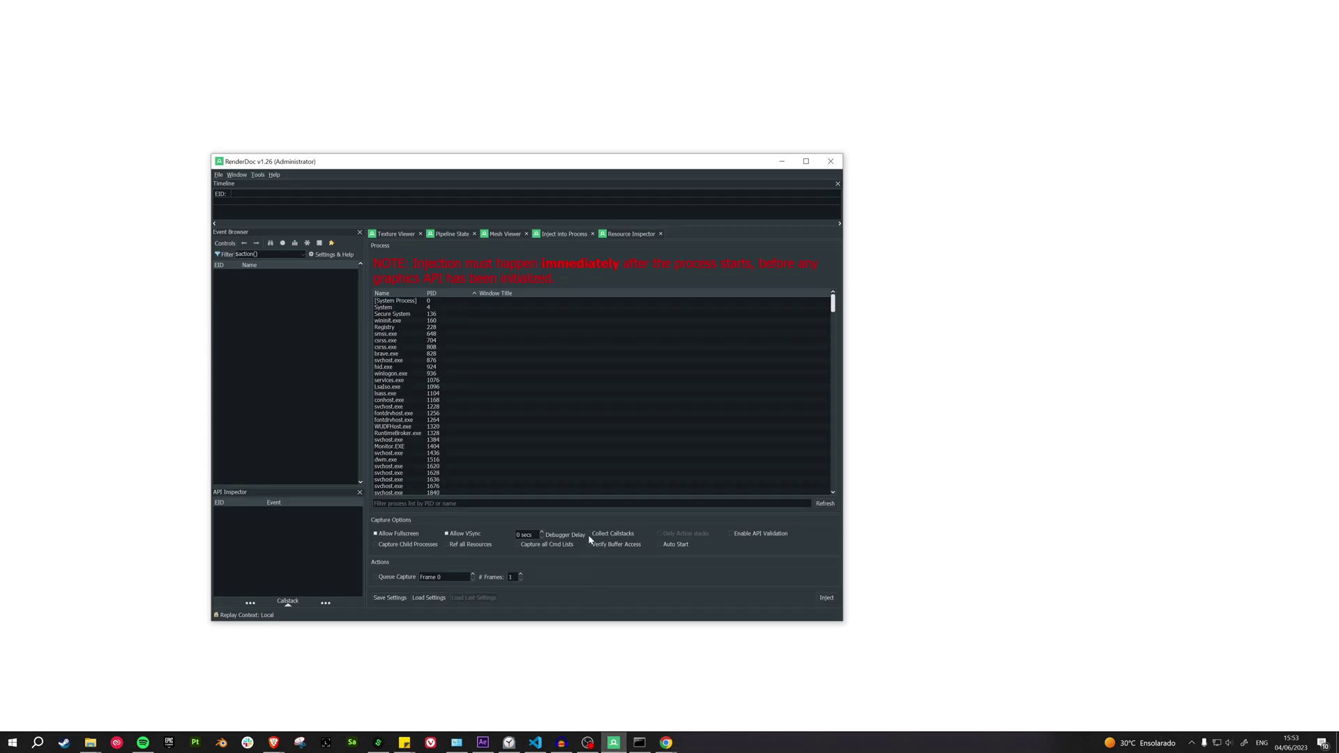
{"action": "left_click_drag", "start_coordinate": [588, 165], "coordinate": [1098, 176]}
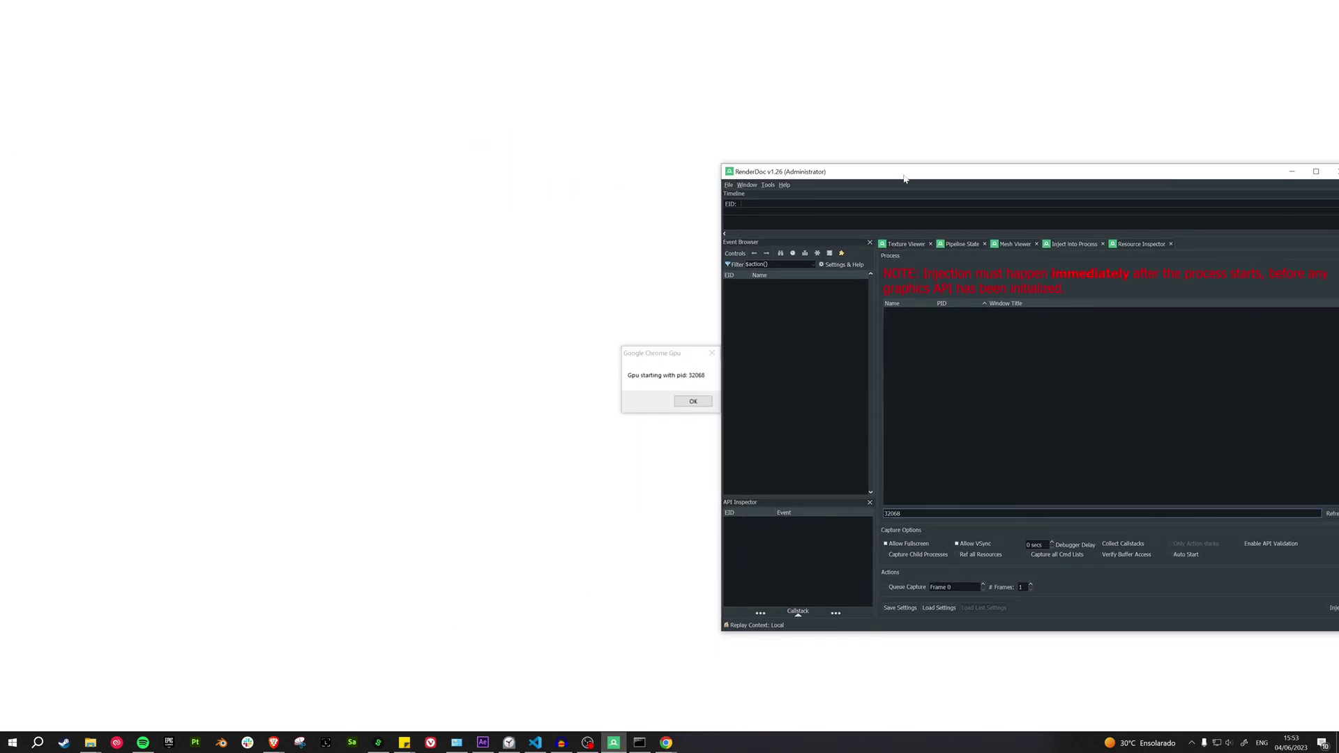
{"action": "left_click_drag", "start_coordinate": [1098, 173], "coordinate": [521, 107]}
{"action": "type", "text": "32068"}
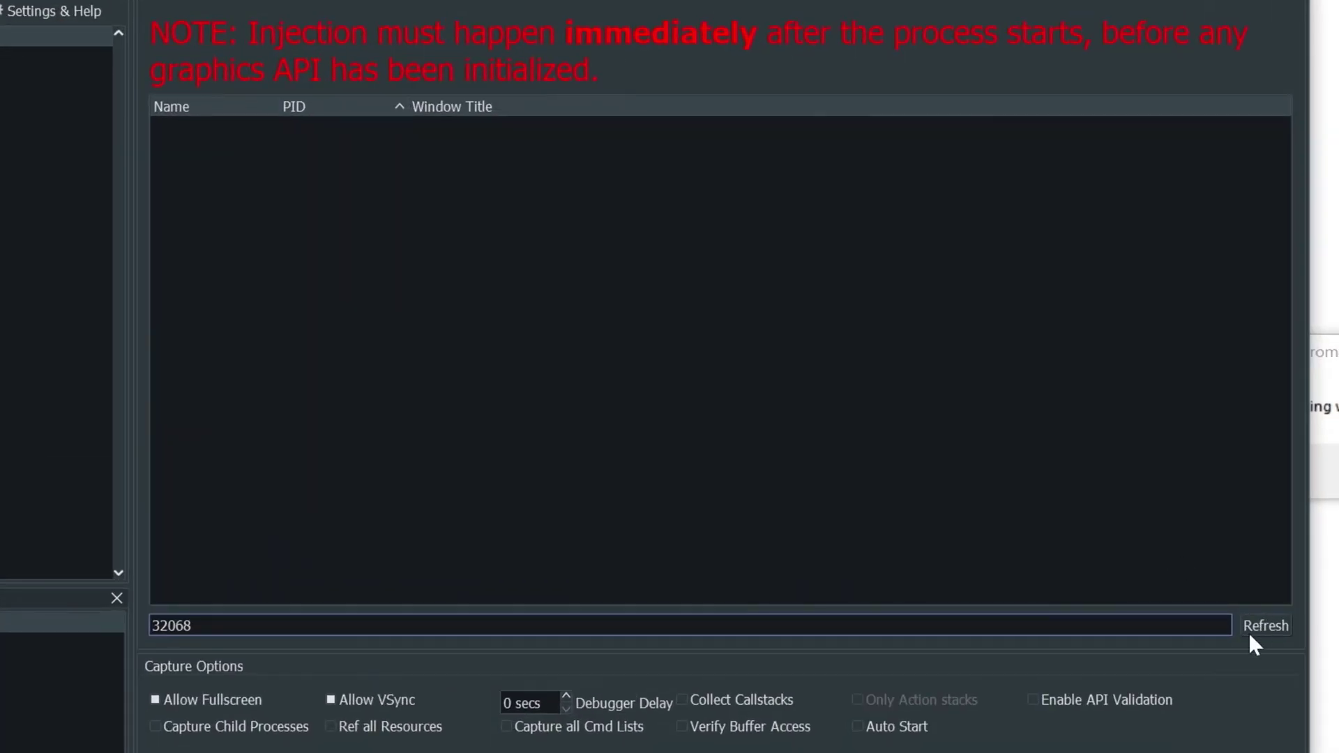
- Refresh the process list, inject into chrome.exe process 32068, and let Chrome continue past its GPU dialog
{"action": "left_click", "coordinate": [1260, 628]}
{"action": "left_click", "coordinate": [266, 125]}
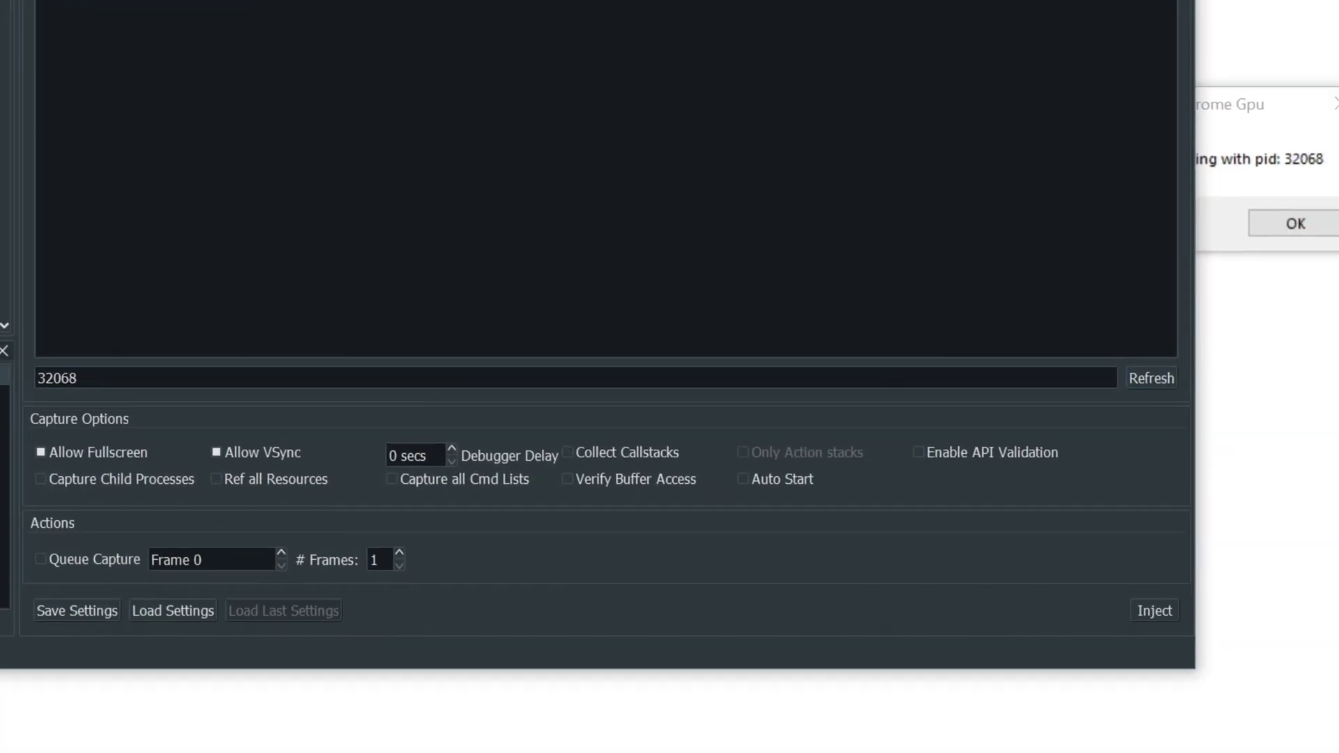
{"action": "left_click", "coordinate": [683, 562]}
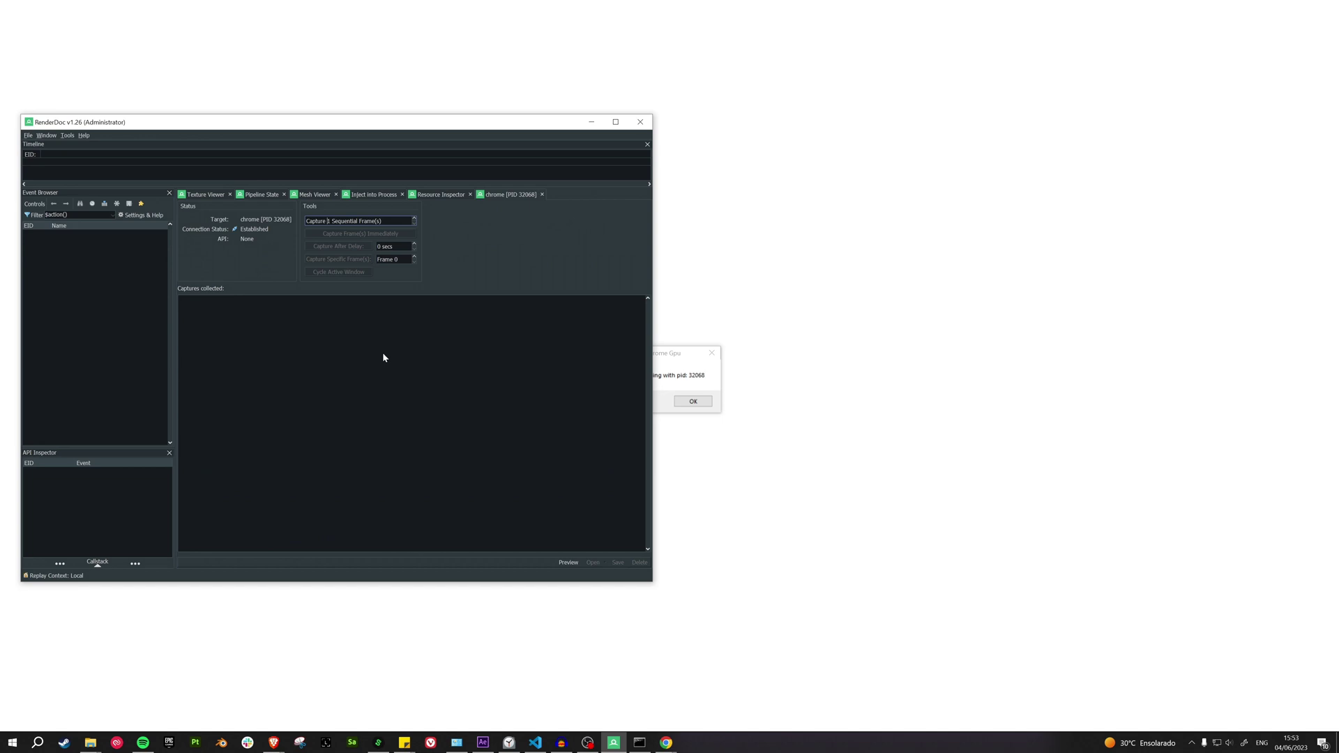
{"action": "left_click", "coordinate": [700, 405]}
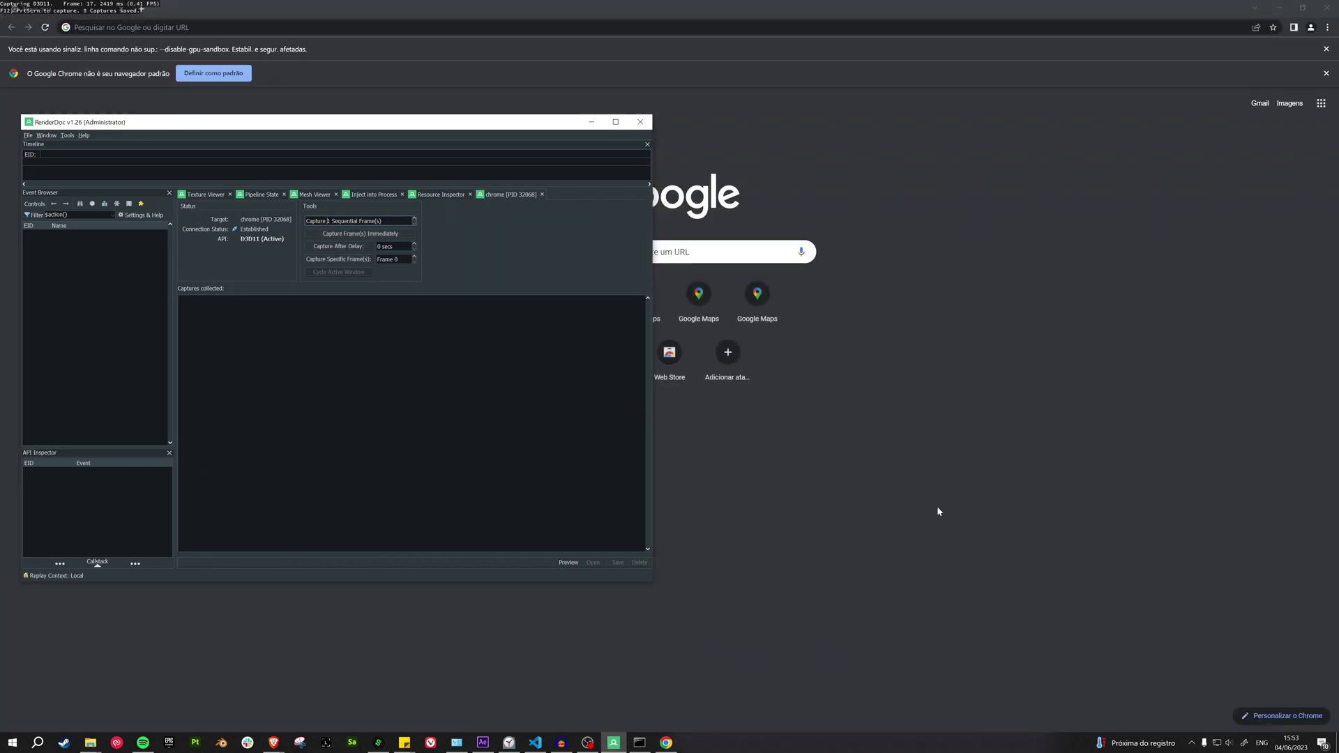
{"action": "left_click_drag", "start_coordinate": [221, 115], "coordinate": [769, 207]}
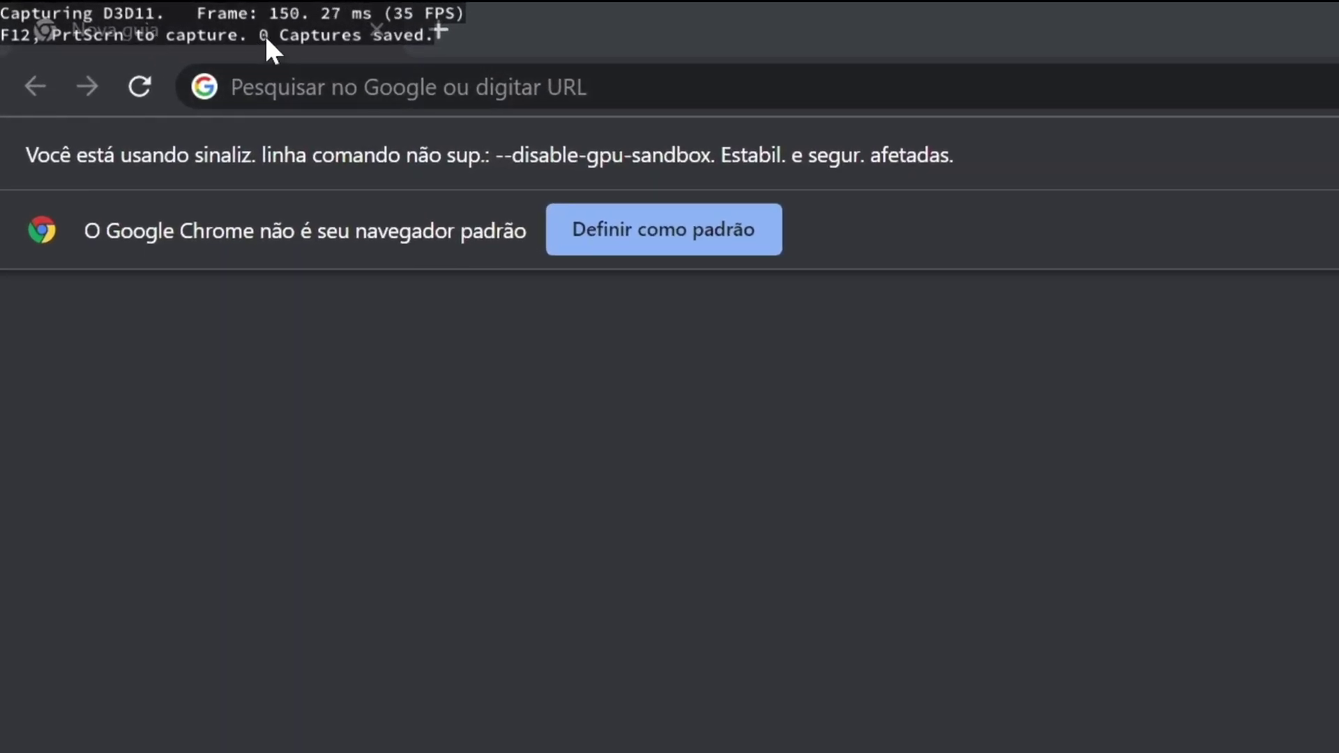
{"action": "type", "text": "maps.google.com"}
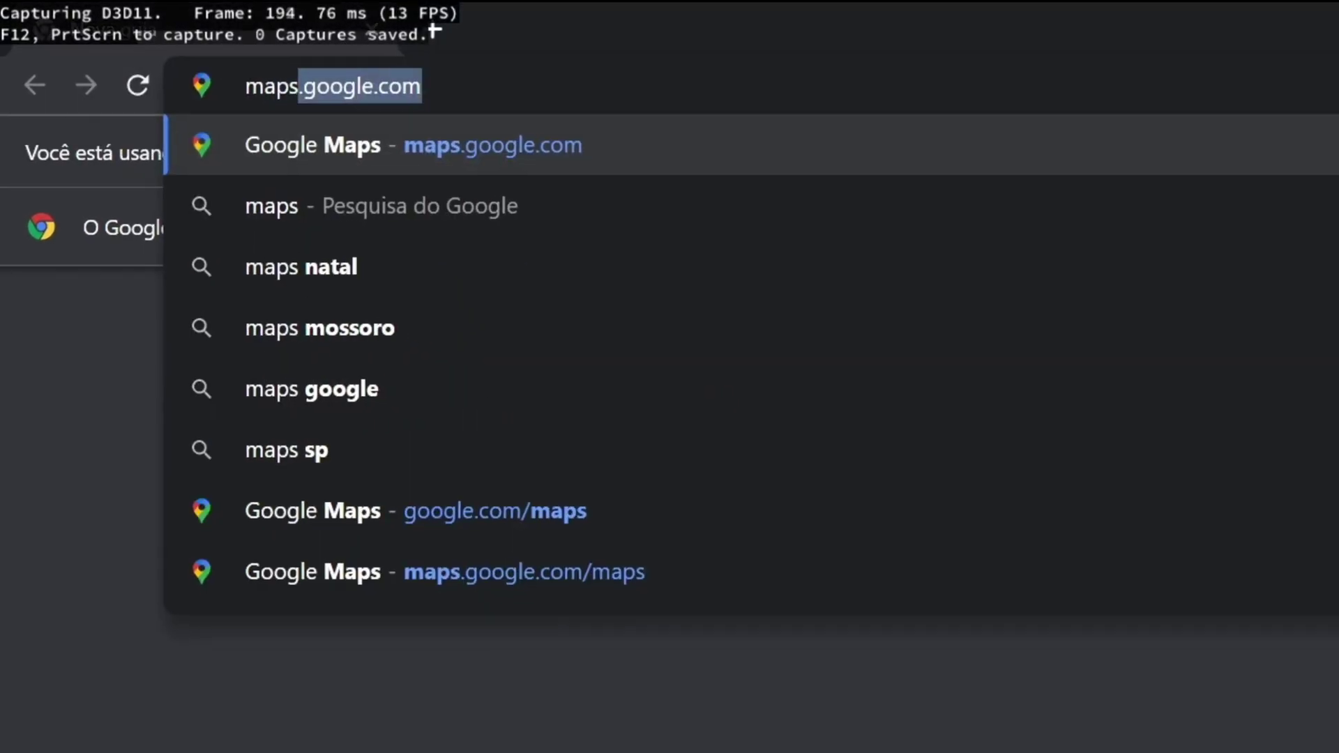
- Load Google Maps with satellite imagery, globe view on, and a tilted 3D view of the stadium
{"action": "key", "text": "Return"}
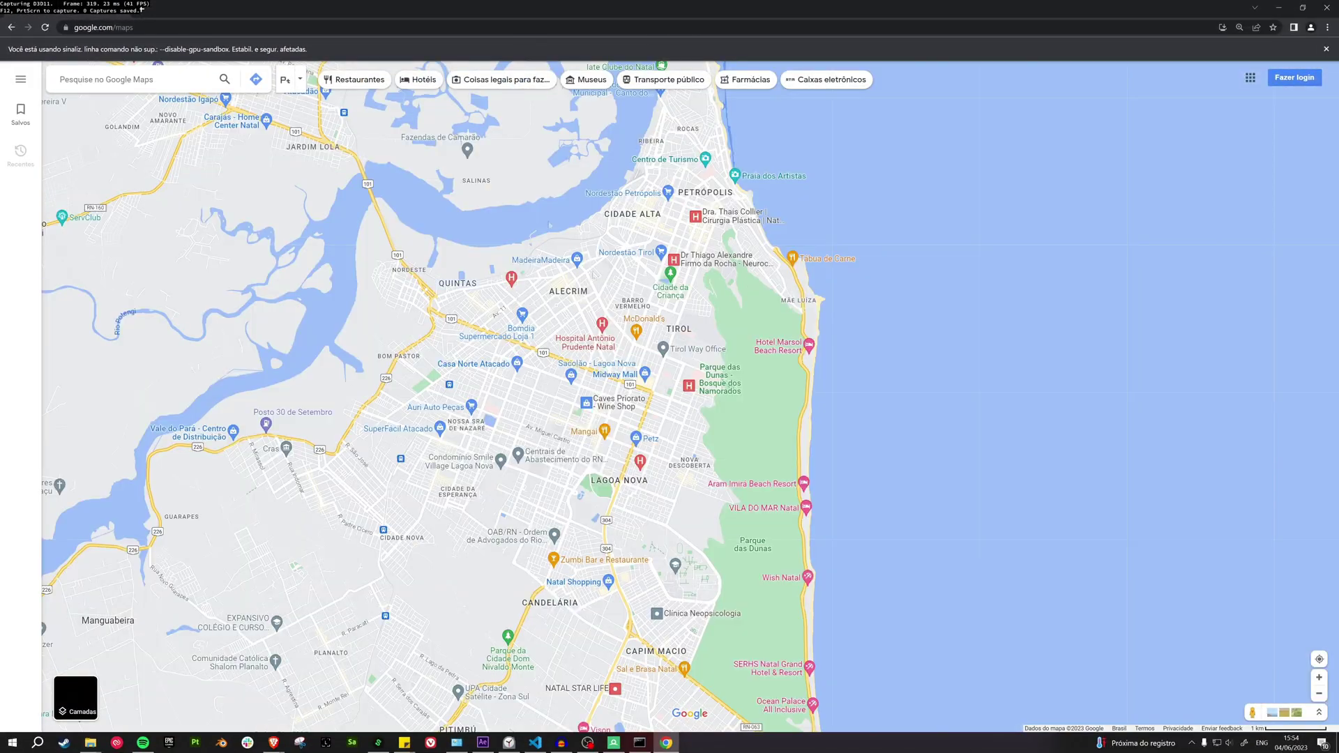
{"action": "scroll", "coordinate": [686, 507], "scroll_direction": "down", "scroll_amount": 1}
{"action": "left_click", "coordinate": [75, 698]}
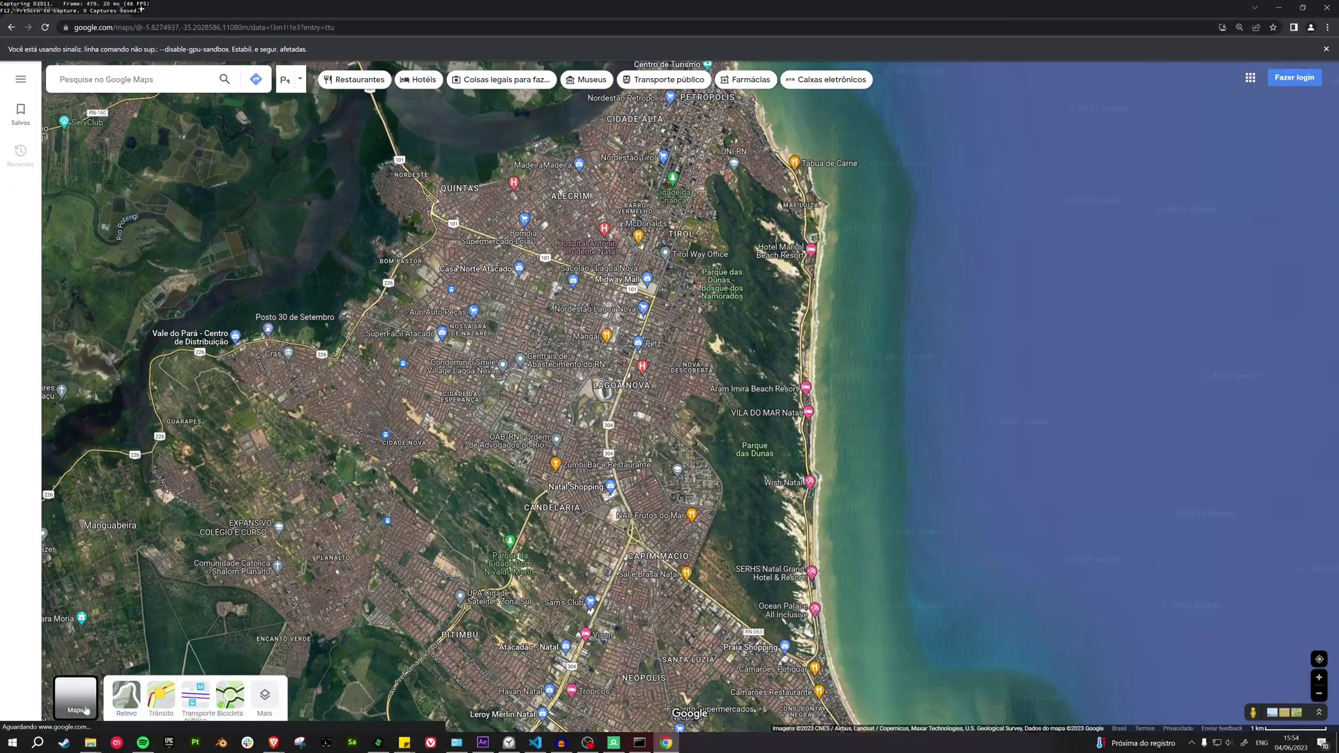
{"action": "left_click", "coordinate": [79, 689]}
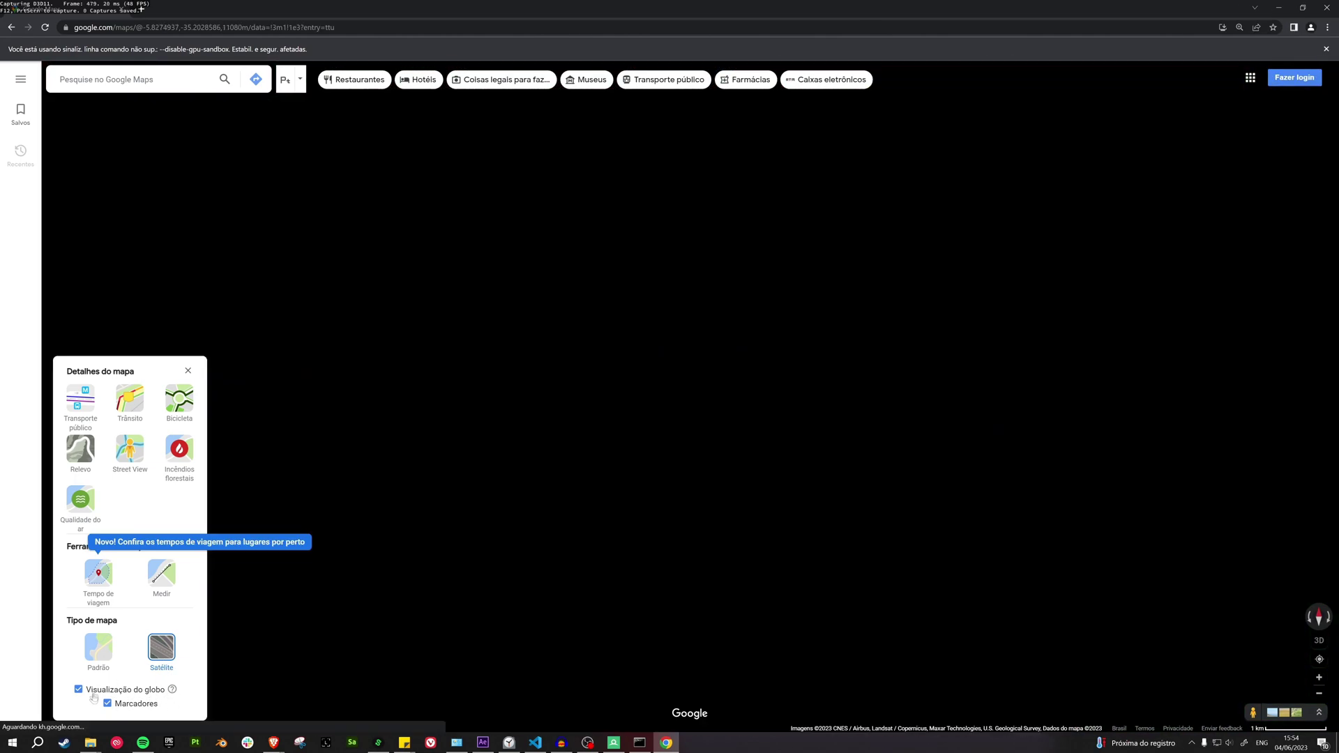
{"action": "left_click", "coordinate": [1318, 640]}
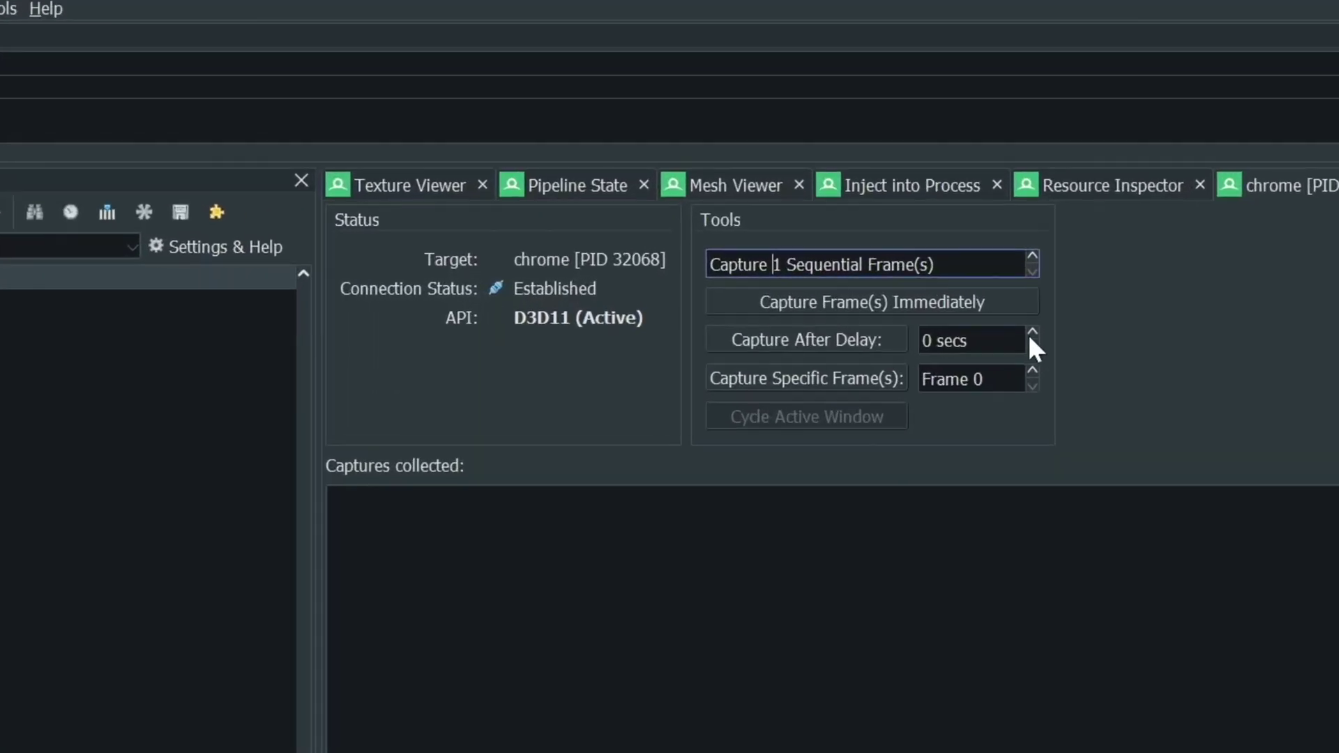
- Set the capture delay to 2 seconds and frame the stadium in Chrome's 3D map
{"action": "left_click", "coordinate": [929, 315]}
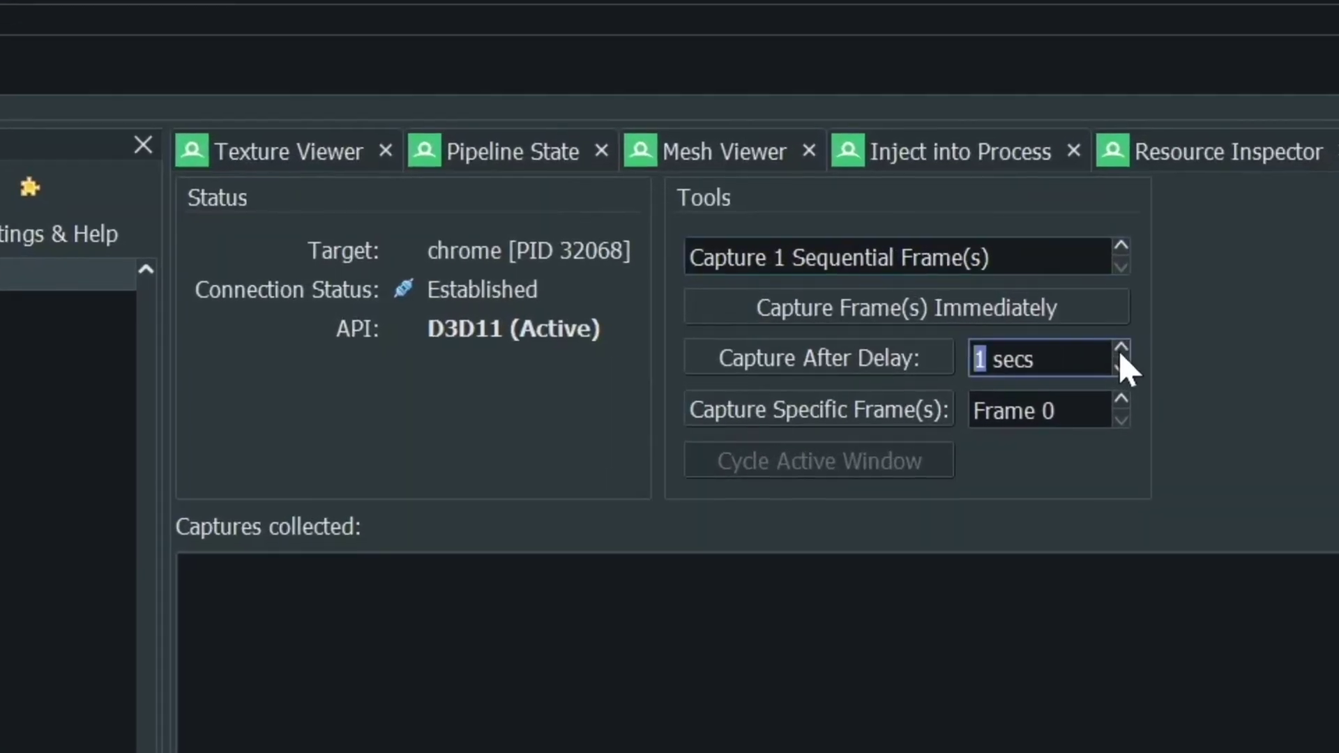
{"action": "left_click", "coordinate": [856, 366]}
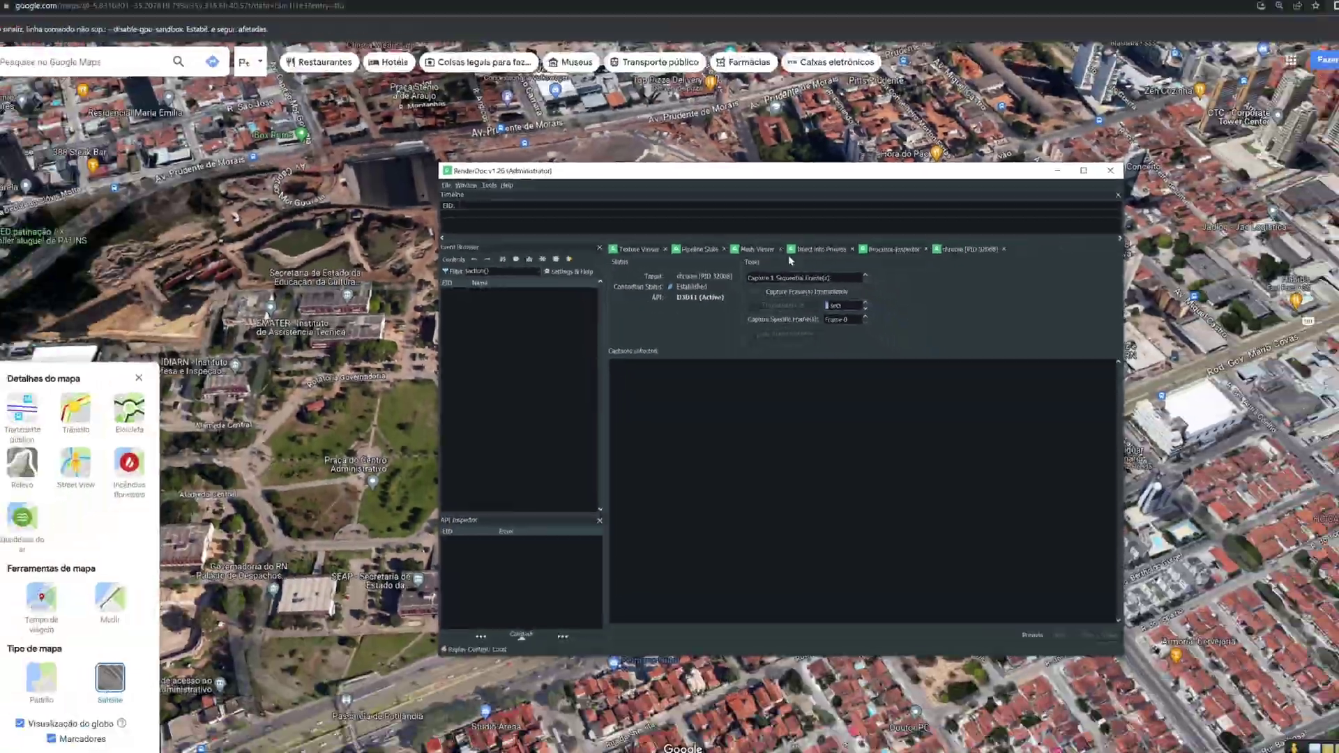
{"action": "key", "text": "alt+Tab"}
{"action": "left_click_drag", "start_coordinate": [819, 158], "coordinate": [740, 226]}
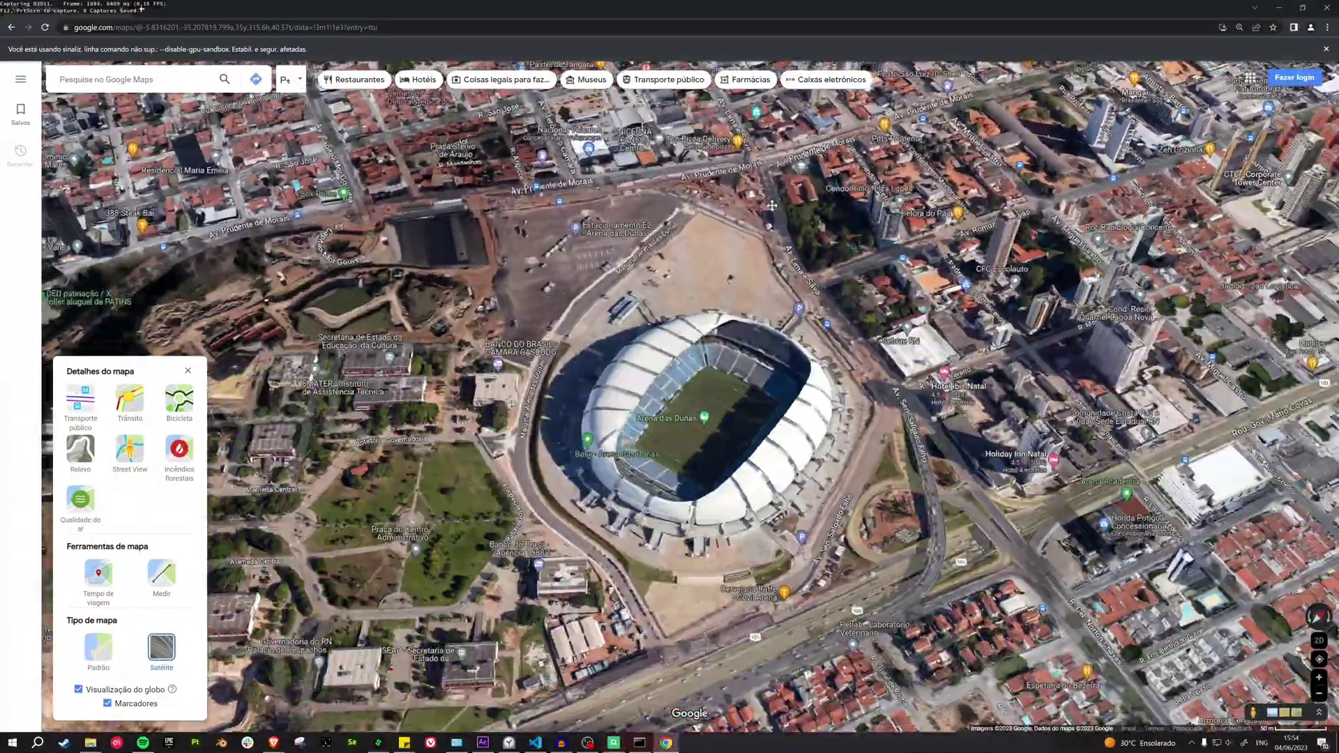
- Capture the Chrome frame with F12 and select the new capture, frame 1974
{"action": "key", "text": "F12"}
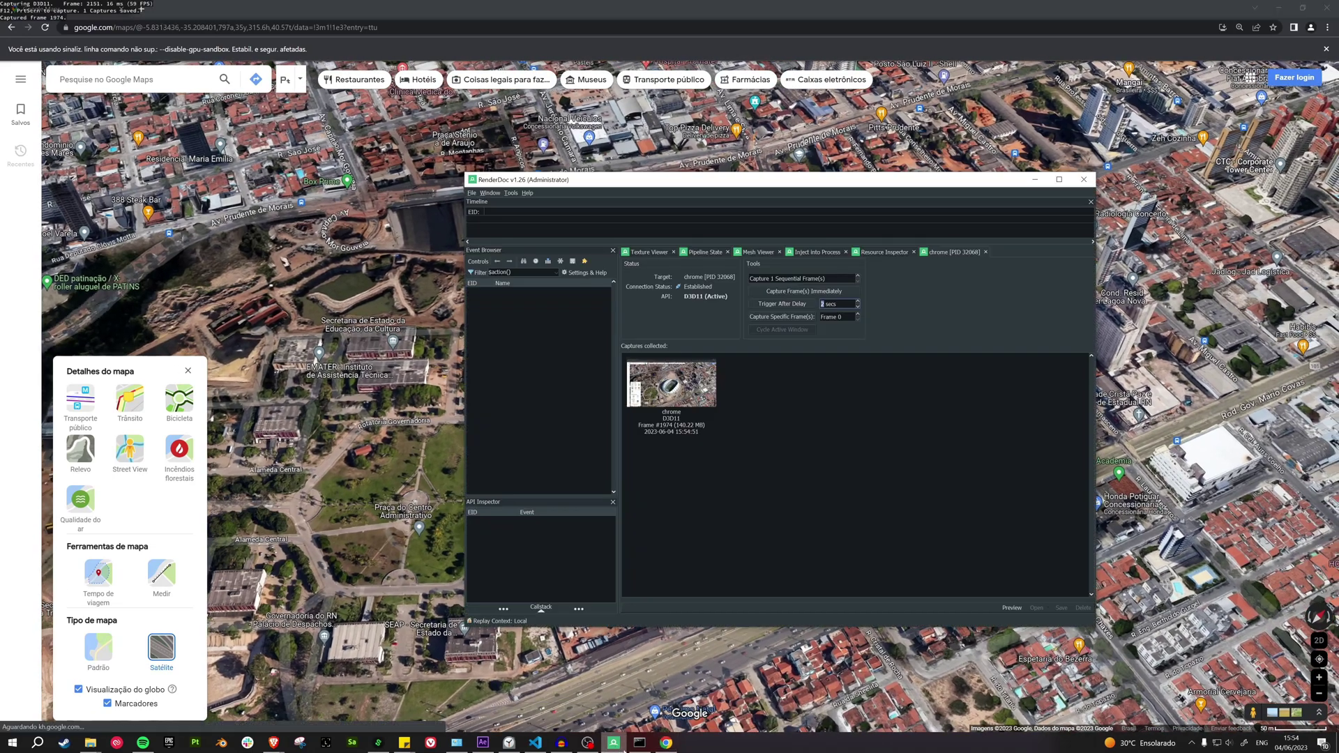
{"action": "left_click", "coordinate": [672, 392]}
- Inspect the captured Google Maps frame by stepping through its three Colour Pass entries
{"action": "double_click", "coordinate": [688, 386]}
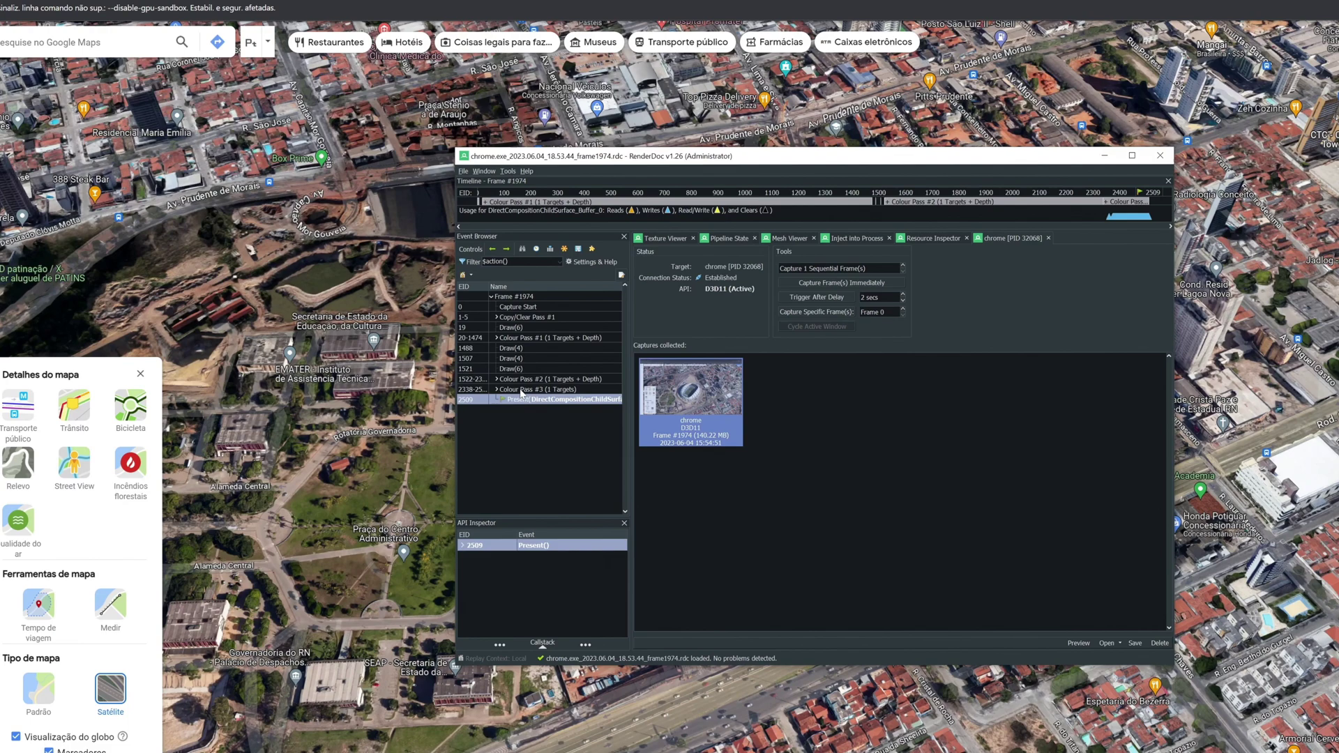
{"action": "left_click", "coordinate": [526, 383]}
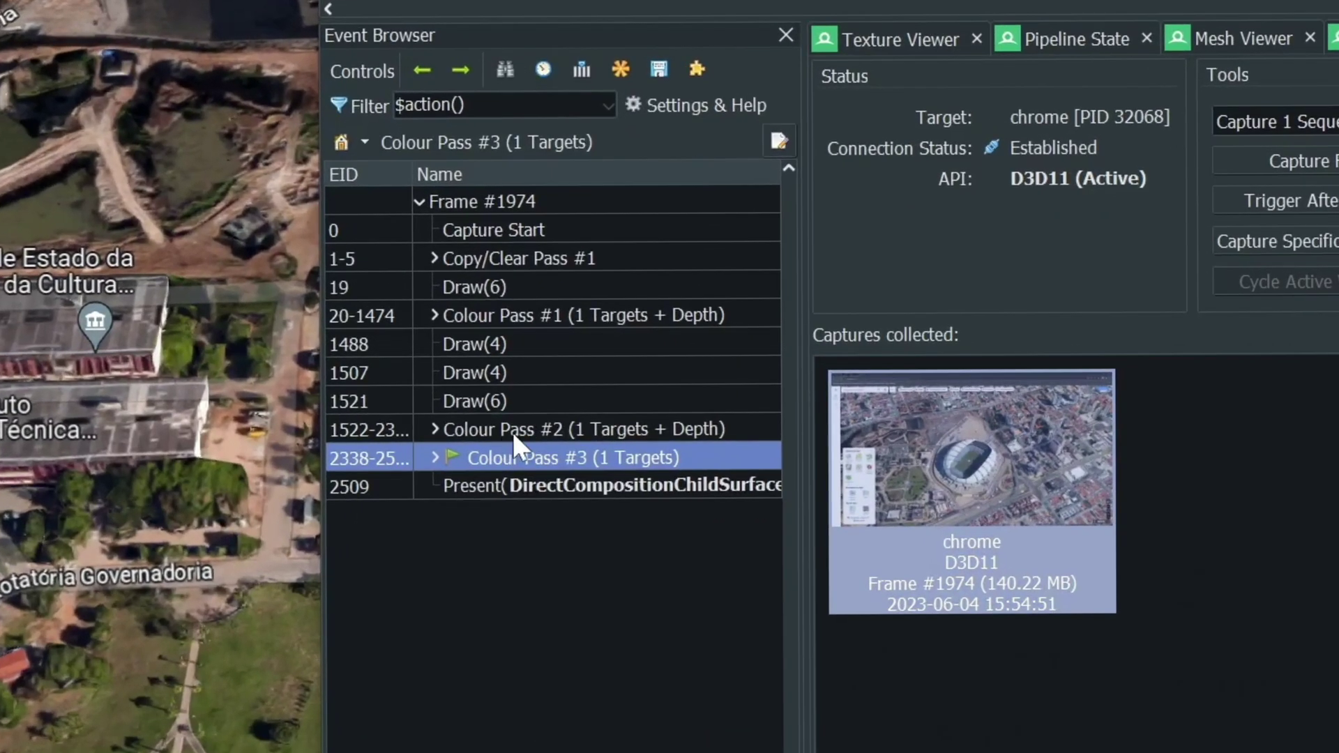
{"action": "left_click", "coordinate": [513, 432]}
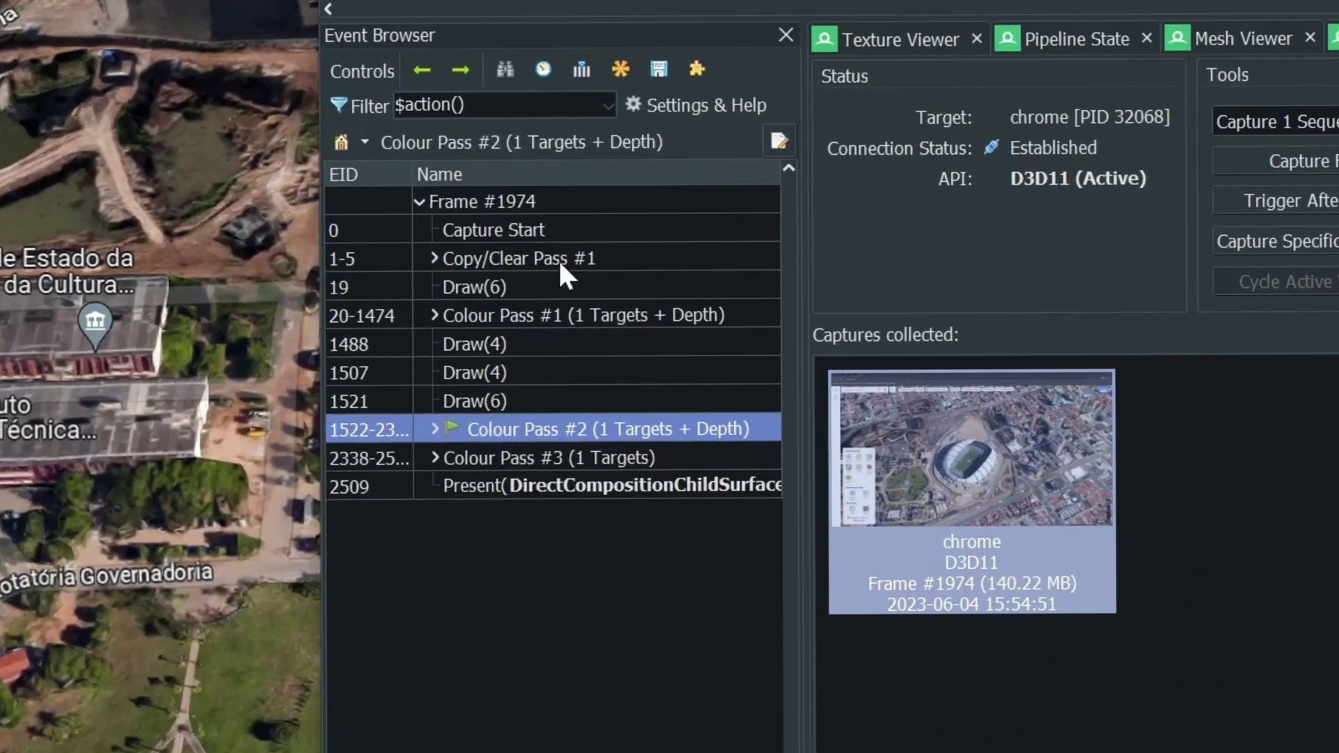
{"action": "left_click", "coordinate": [565, 314]}
{"action": "left_click", "coordinate": [547, 453]}
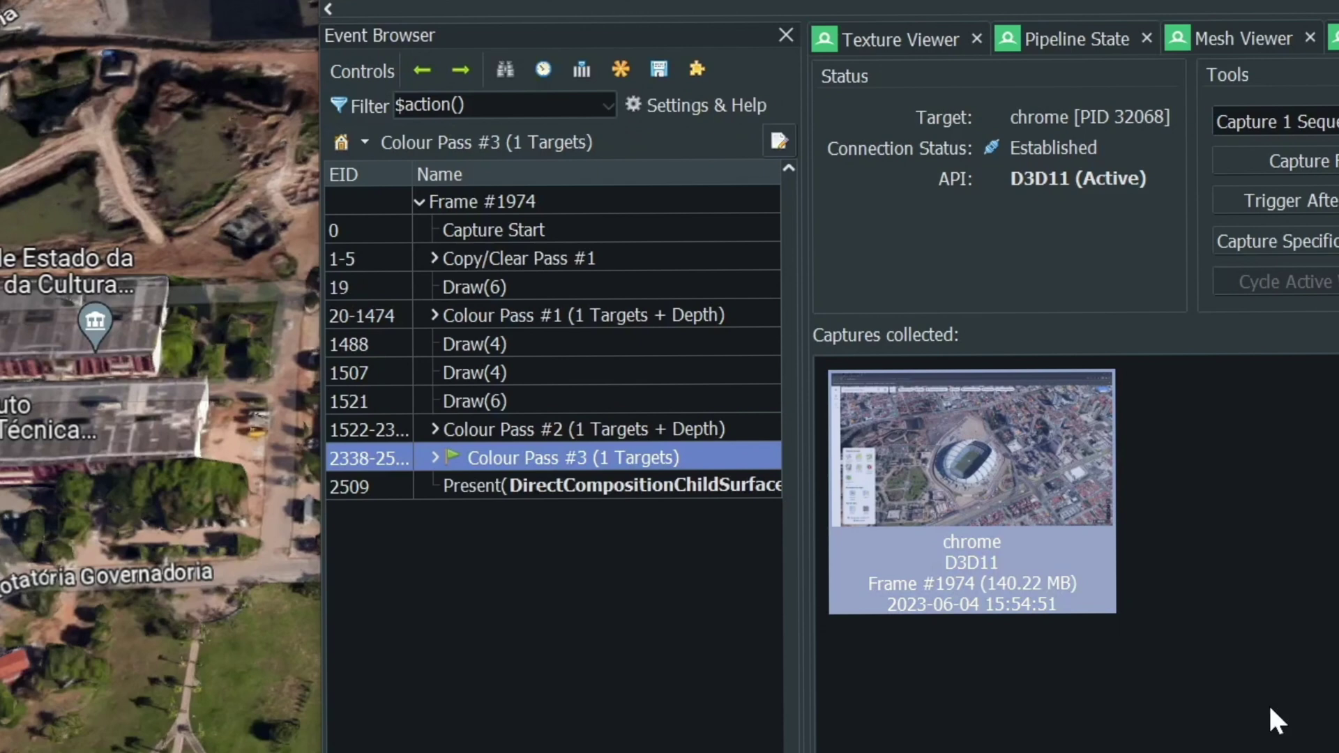
- Save the collected capture, reusing the existing stadium.rdc file name
{"action": "right_click", "coordinate": [1020, 488]}
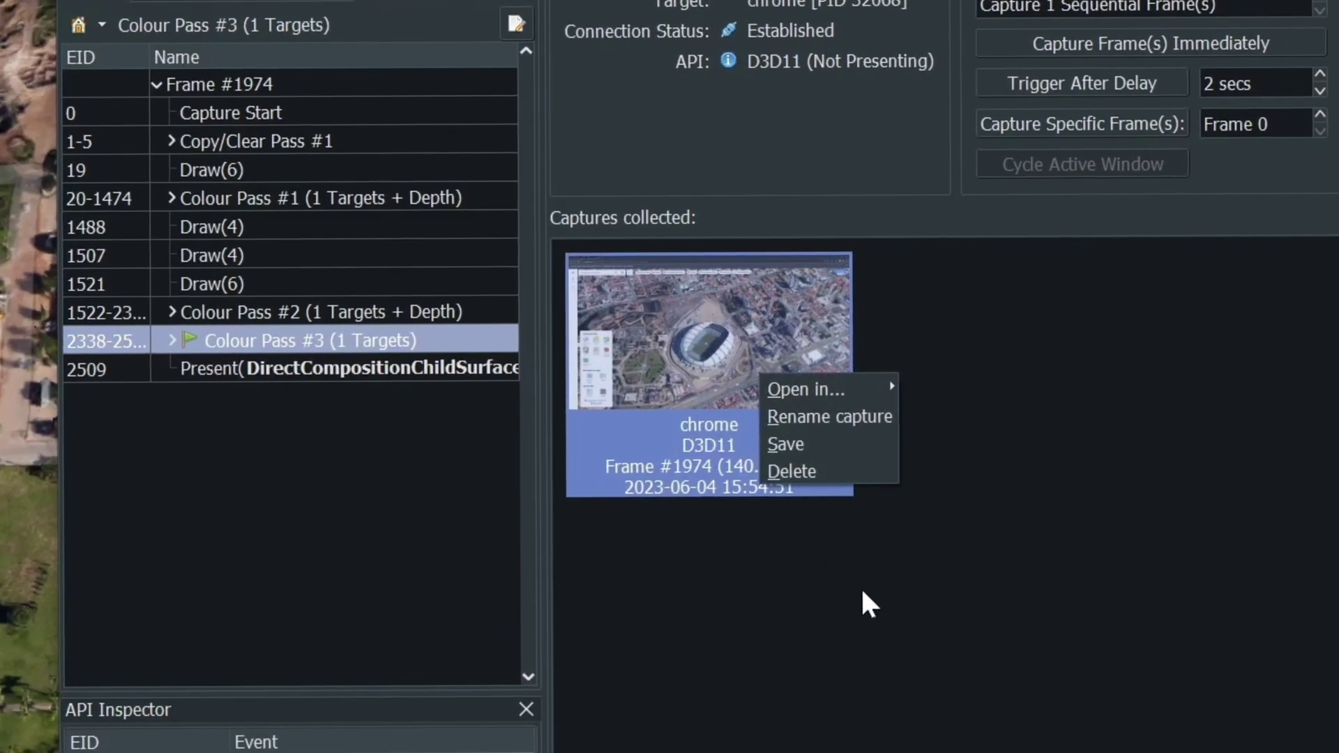
{"action": "left_click", "coordinate": [837, 442]}
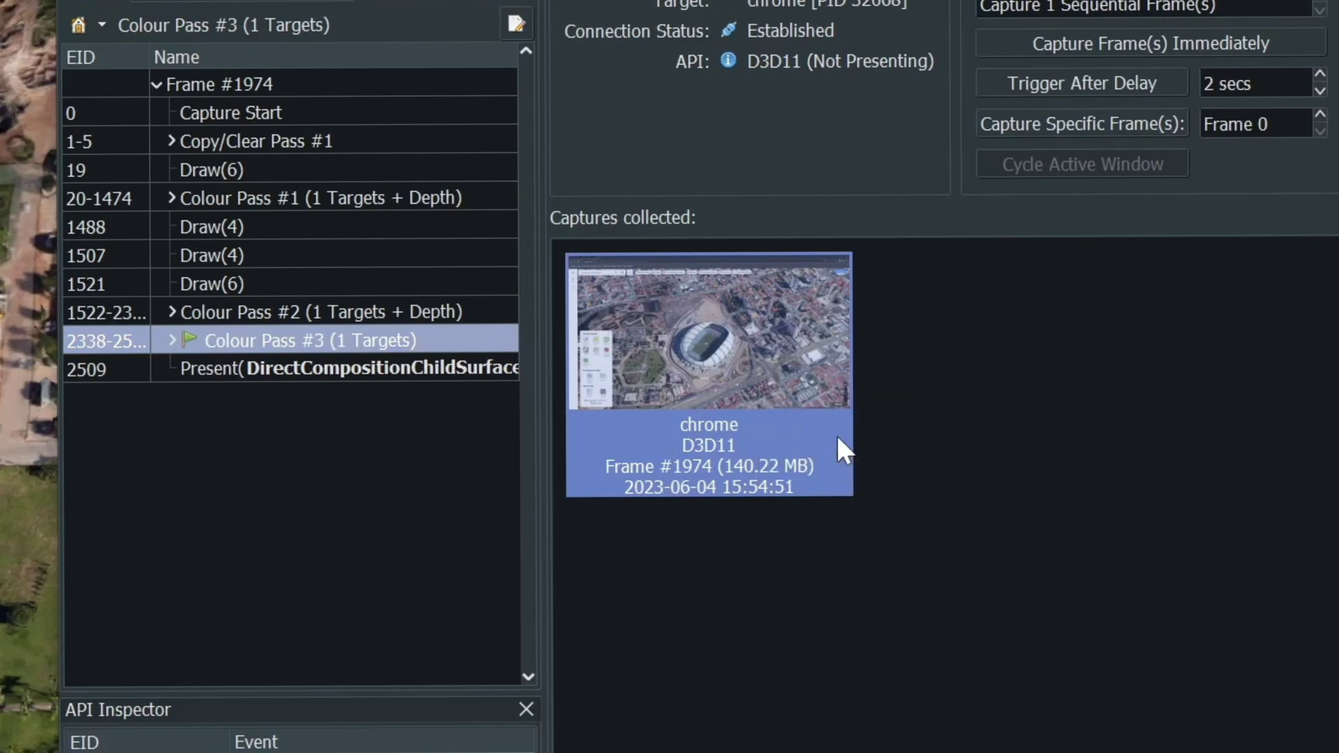
{"action": "left_click", "coordinate": [513, 381]}
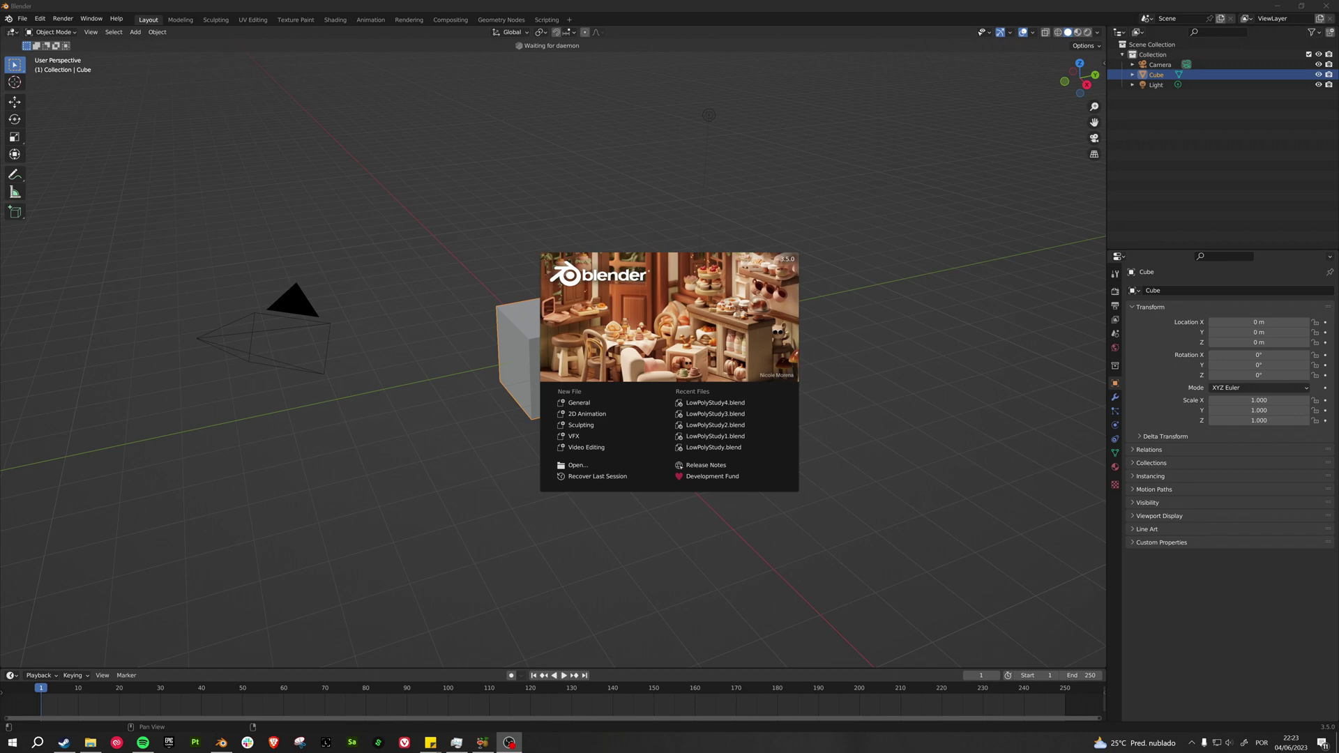
- Clear the new Blender scene by deleting all the default objects
{"action": "left_click", "coordinate": [686, 214]}
{"action": "left_click_drag", "start_coordinate": [165, 451], "coordinate": [834, 90]}
{"action": "key", "text": "x"}
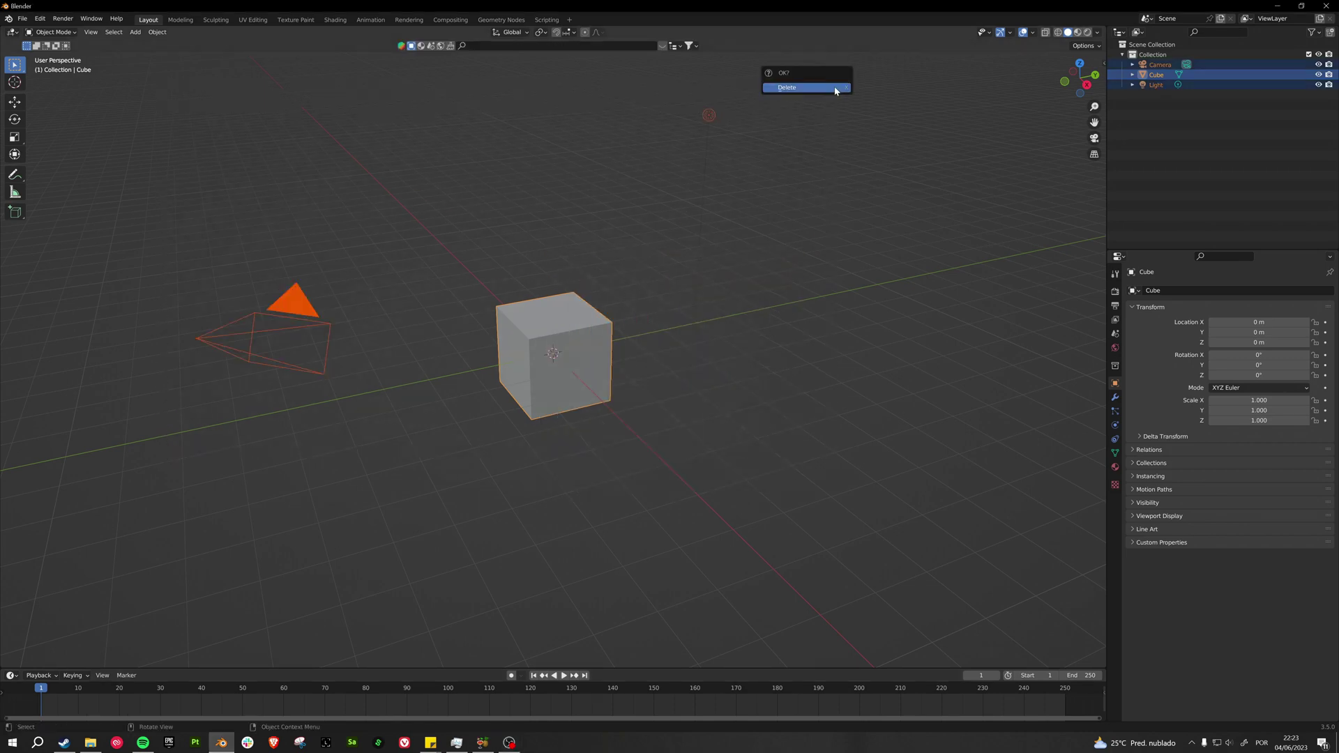
{"action": "left_click", "coordinate": [837, 90]}
- Import the stadium.rdc Google Maps capture as grey city building meshes
{"action": "left_click", "coordinate": [21, 20]}
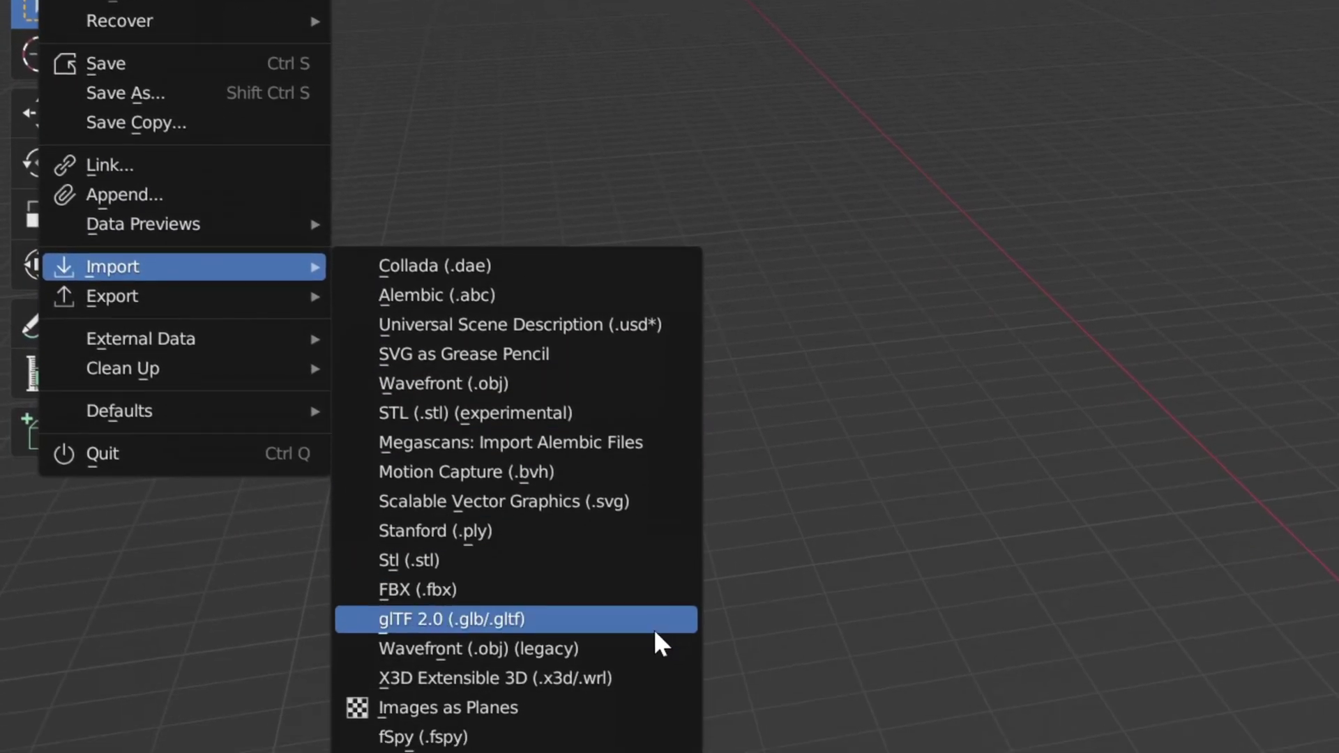
{"action": "mouse_move", "coordinate": [186, 77]}
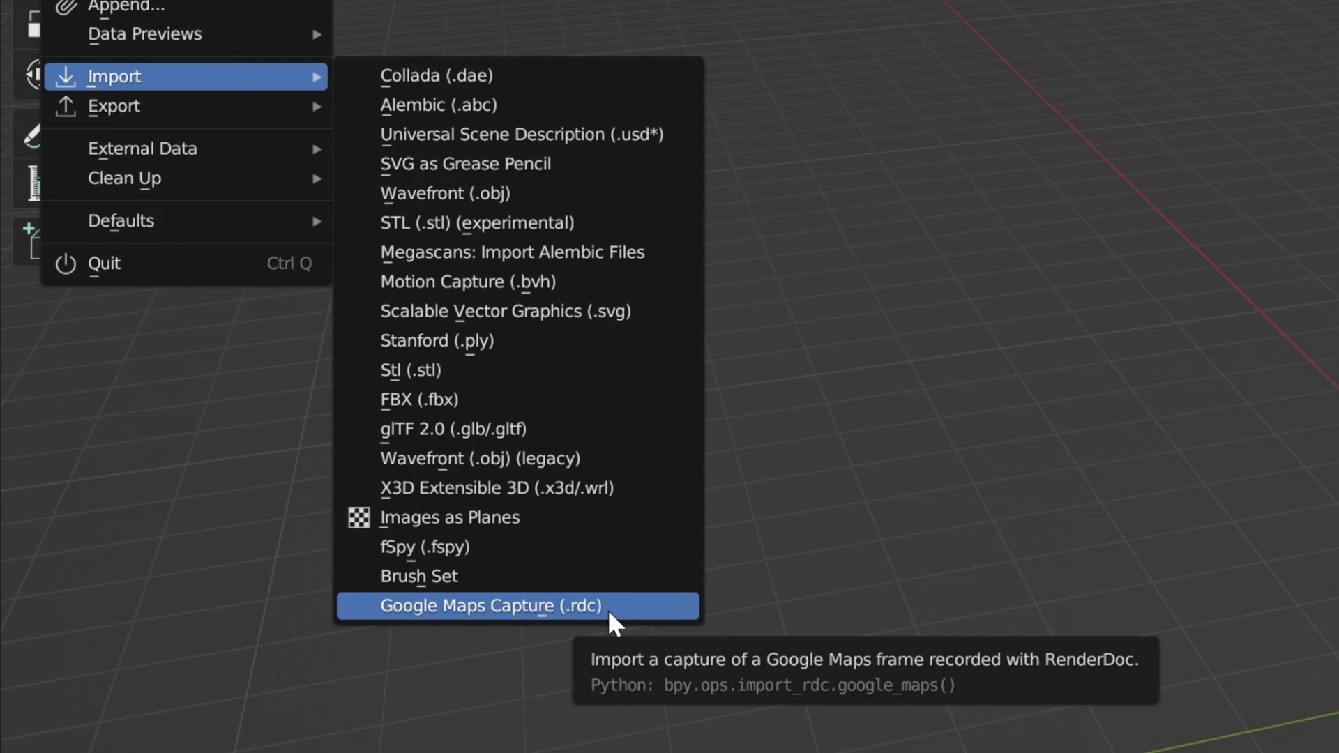
{"action": "left_click", "coordinate": [609, 613]}
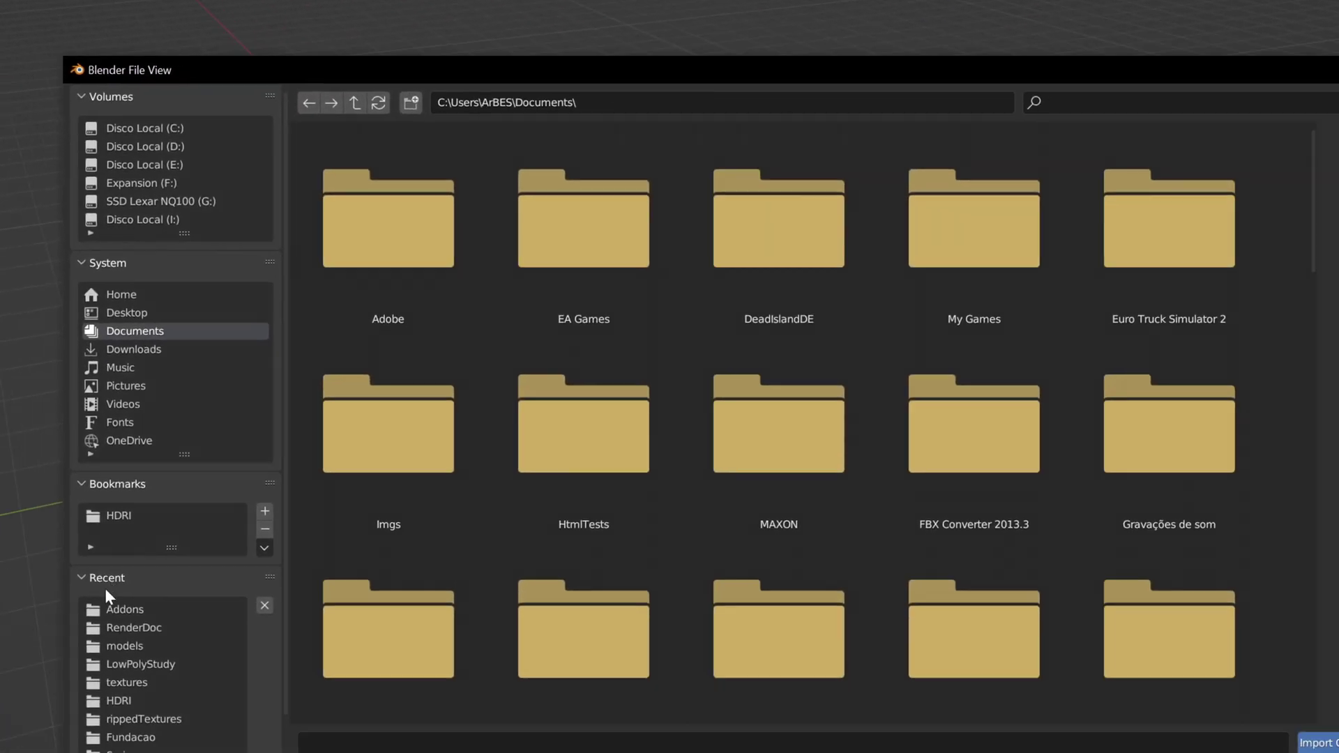
{"action": "left_click", "coordinate": [111, 628]}
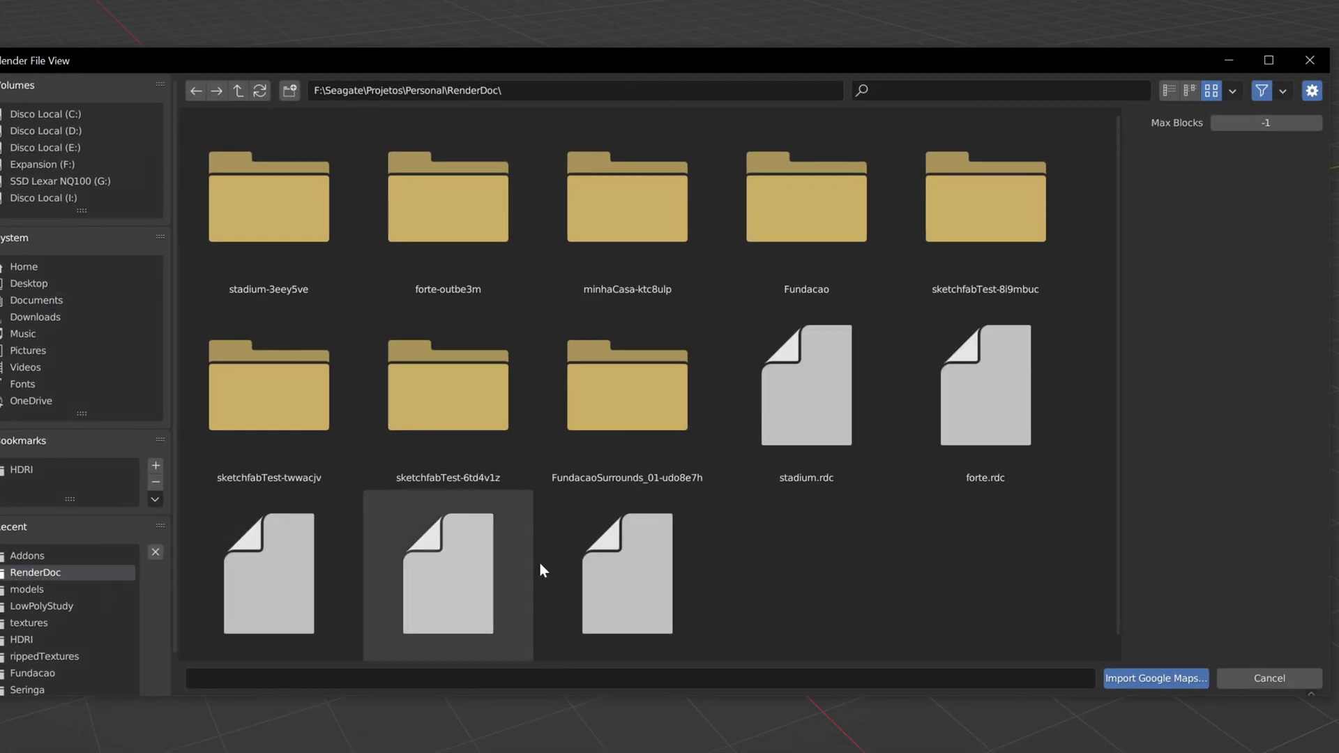
{"action": "scroll", "coordinate": [539, 570], "scroll_direction": "down", "scroll_amount": 1}
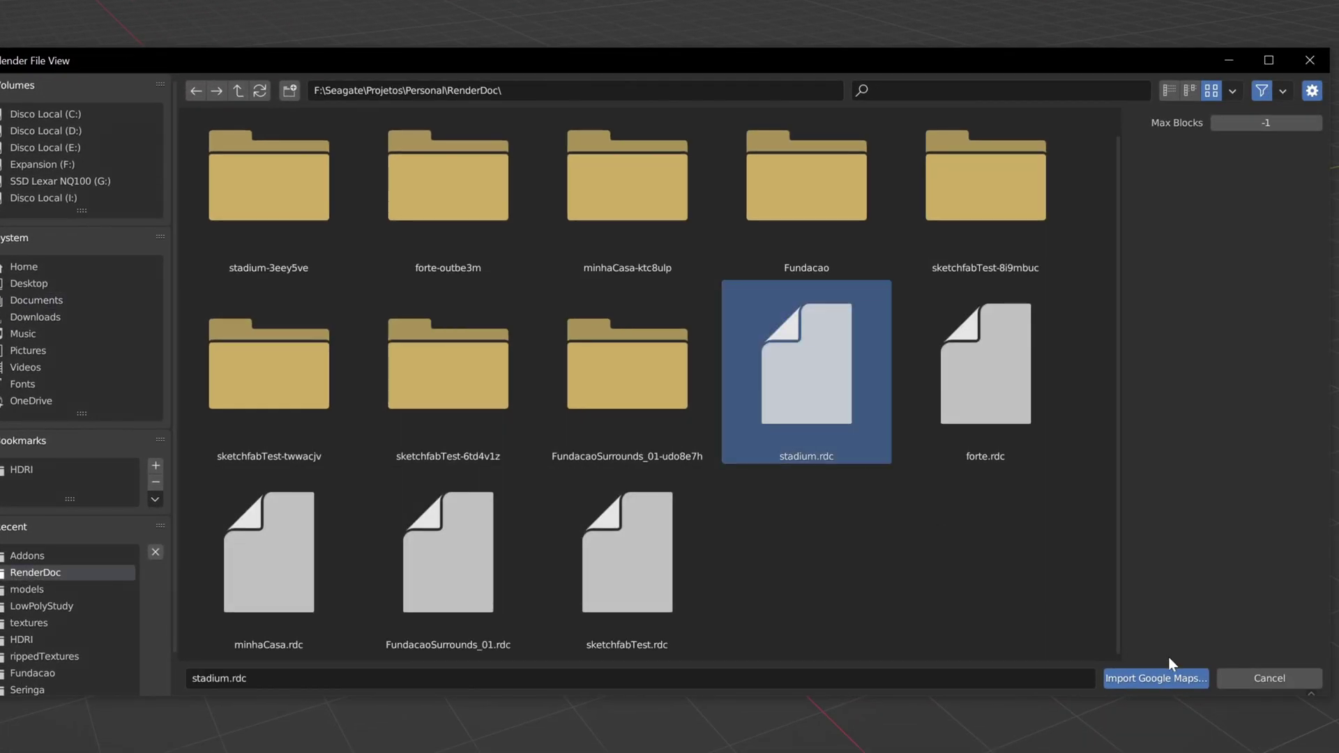
{"action": "left_click", "coordinate": [1171, 679]}
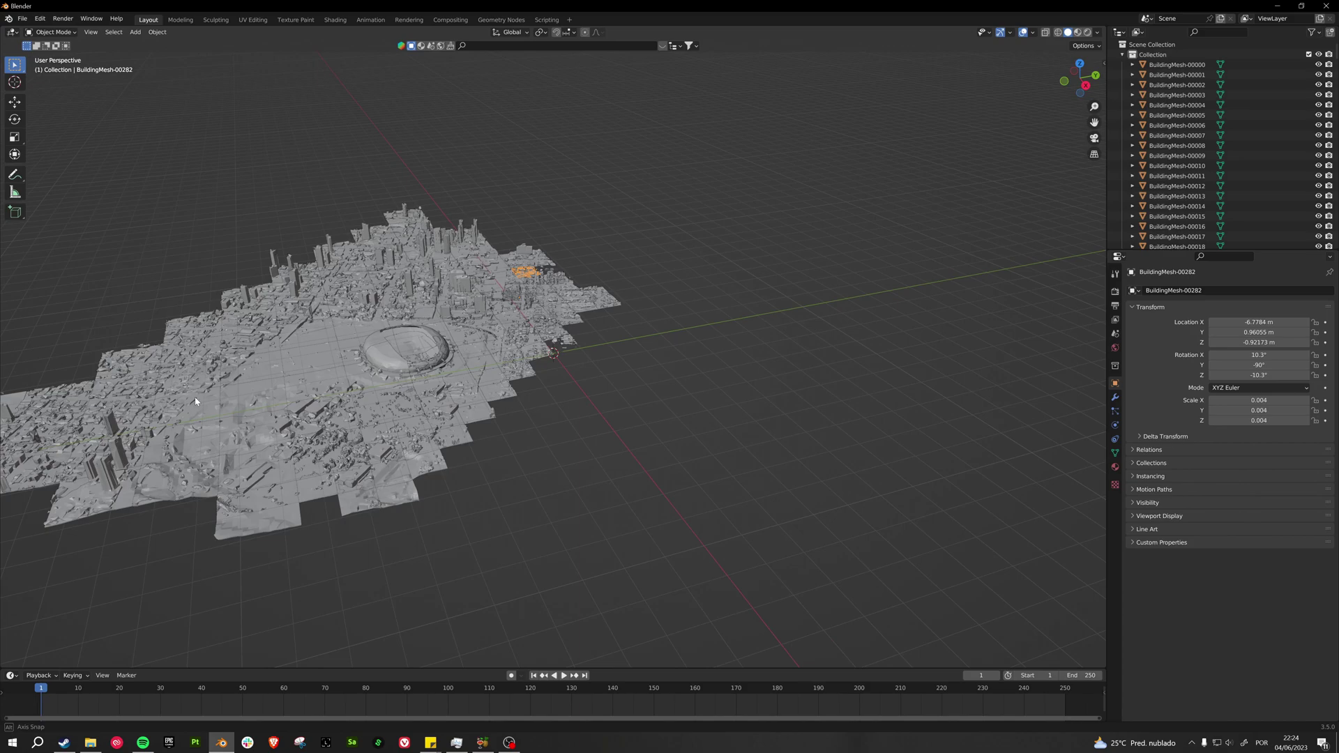
- Show the city's photo textures in rendered shading with Cycles on GPU Compute
{"action": "left_click", "coordinate": [1115, 292]}
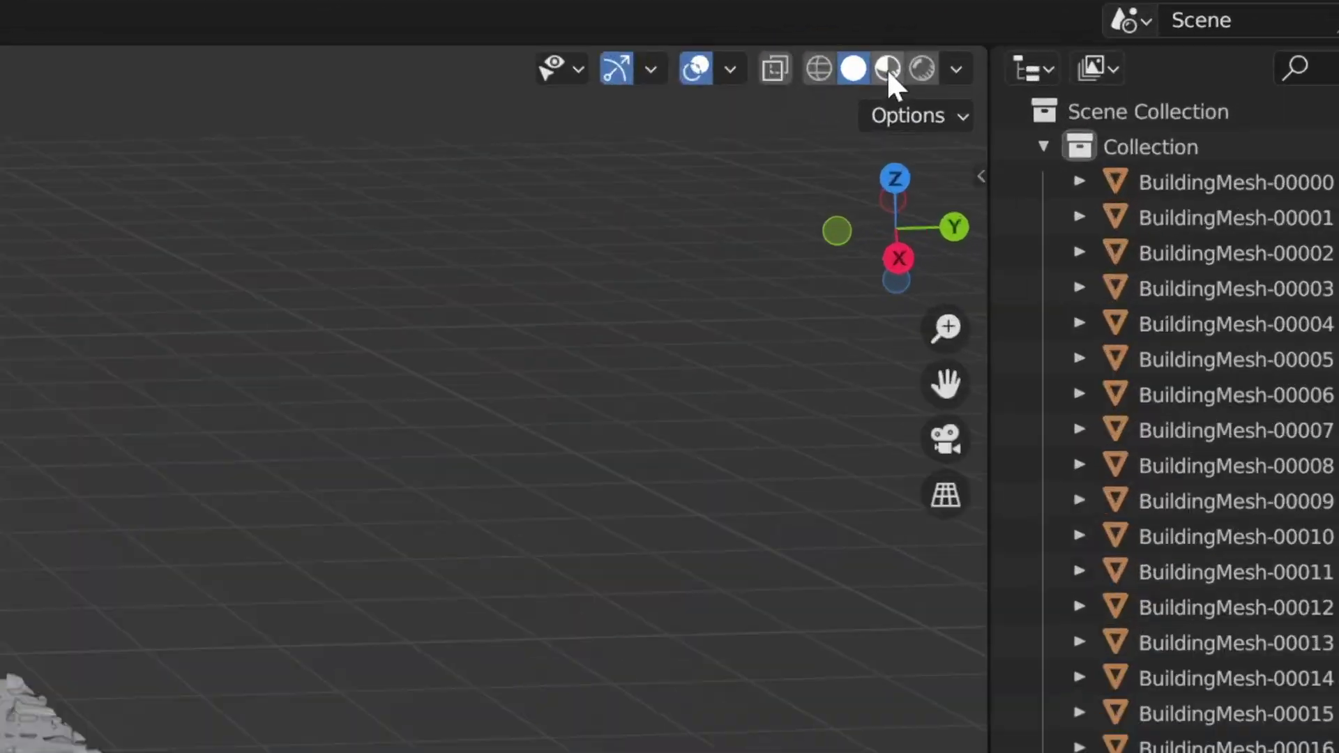
{"action": "left_click", "coordinate": [1077, 32]}
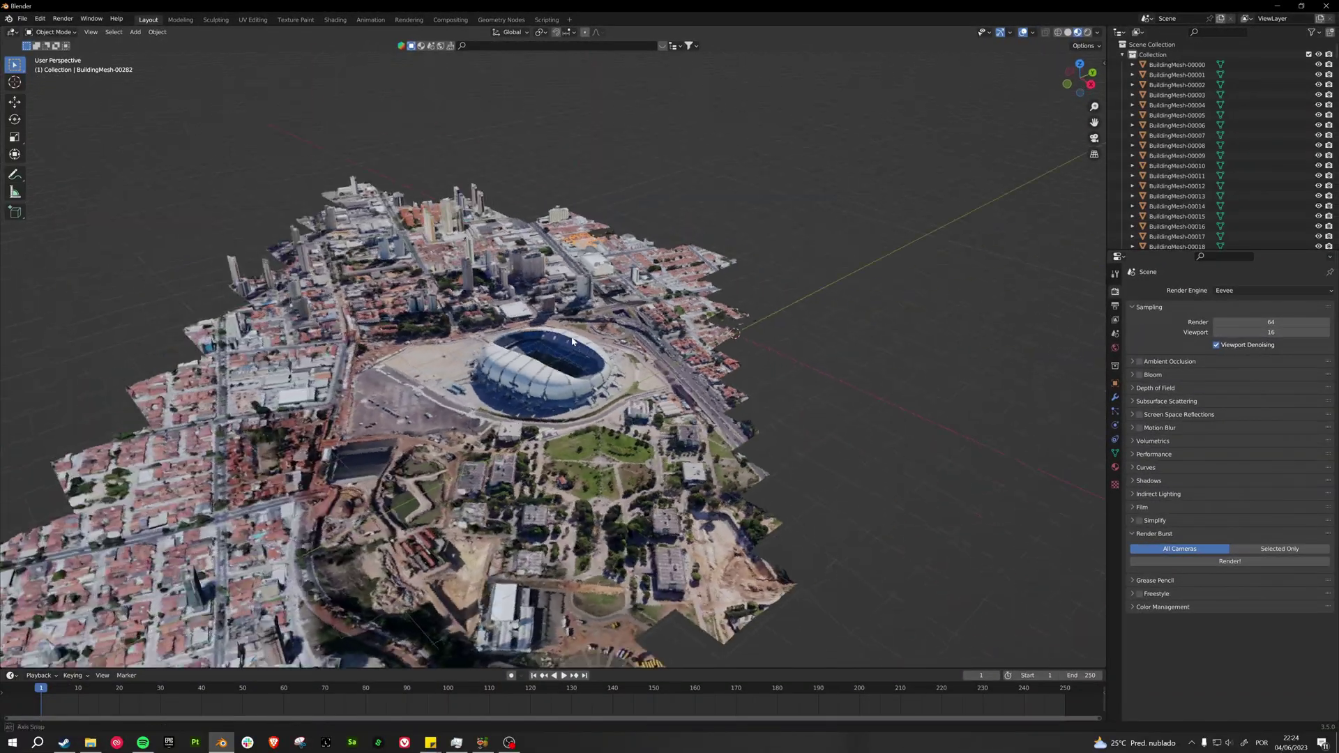
{"action": "mouse_move", "coordinate": [572, 339]}
{"action": "middle_mouse_down"}
{"action": "mouse_move", "coordinate": [398, 333]}
{"action": "mouse_move", "coordinate": [777, 431]}
{"action": "mouse_move", "coordinate": [1276, 292]}
{"action": "middle_mouse_up"}
{"action": "scroll", "coordinate": [777, 431], "scroll_direction": "up", "scroll_amount": 5}
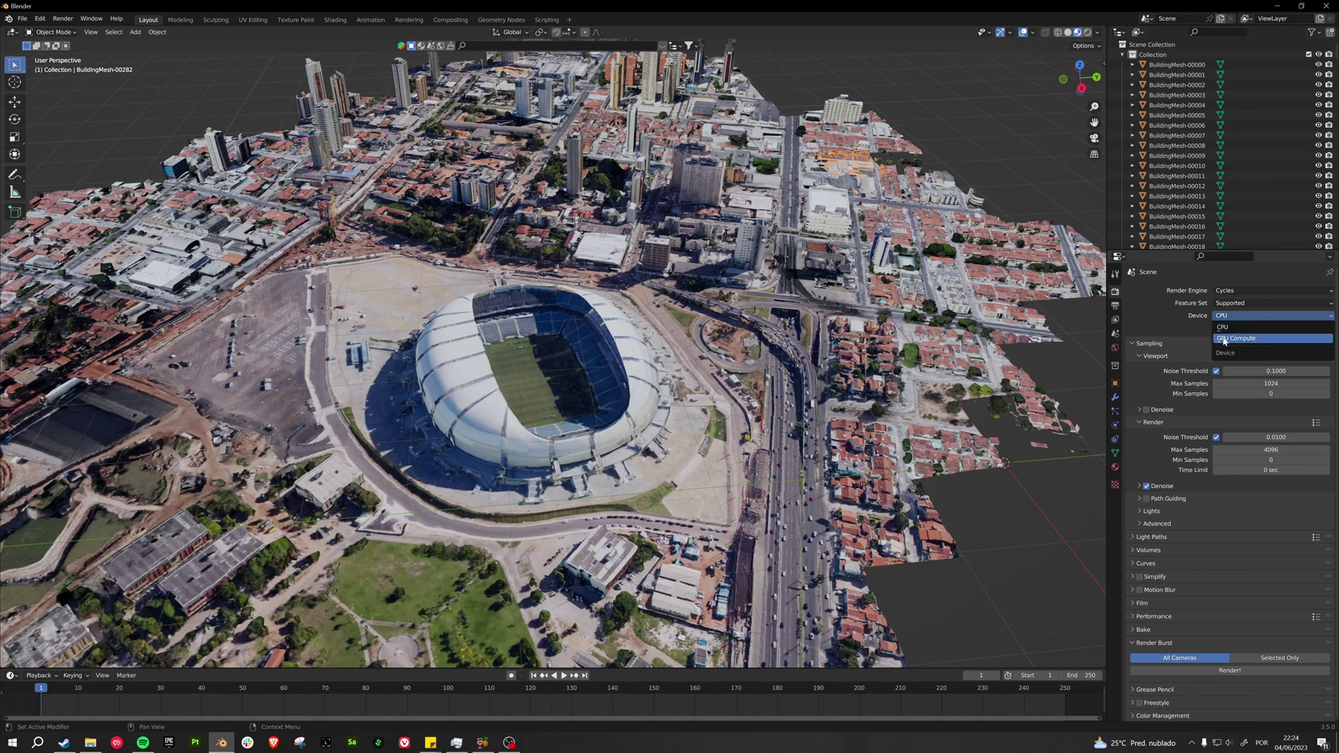
{"action": "key", "text": "z"}
{"action": "left_click", "coordinate": [866, 508]}
- Add a sun light to illuminate the textured city scene
{"action": "middle_click_drag", "start_coordinate": [867, 508], "coordinate": [610, 386]}
{"action": "key", "text": "g"}
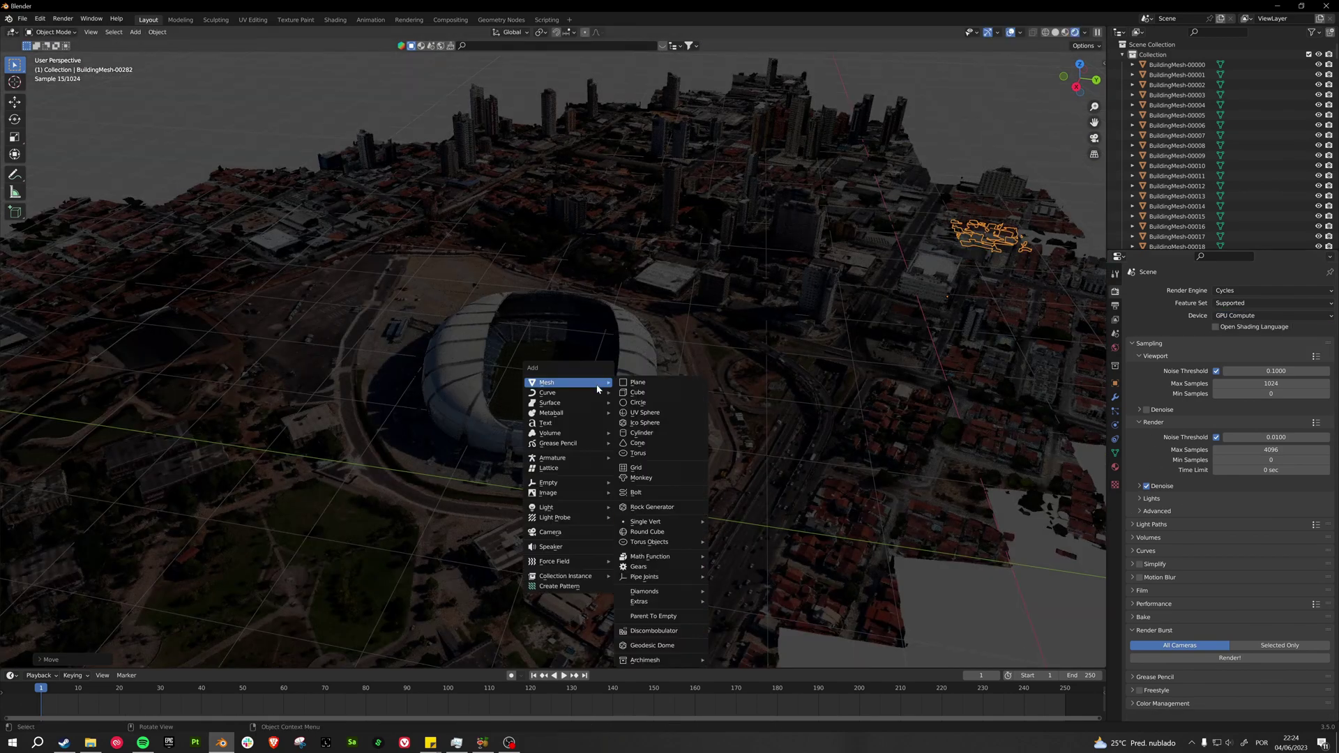
{"action": "left_click", "coordinate": [635, 518]}
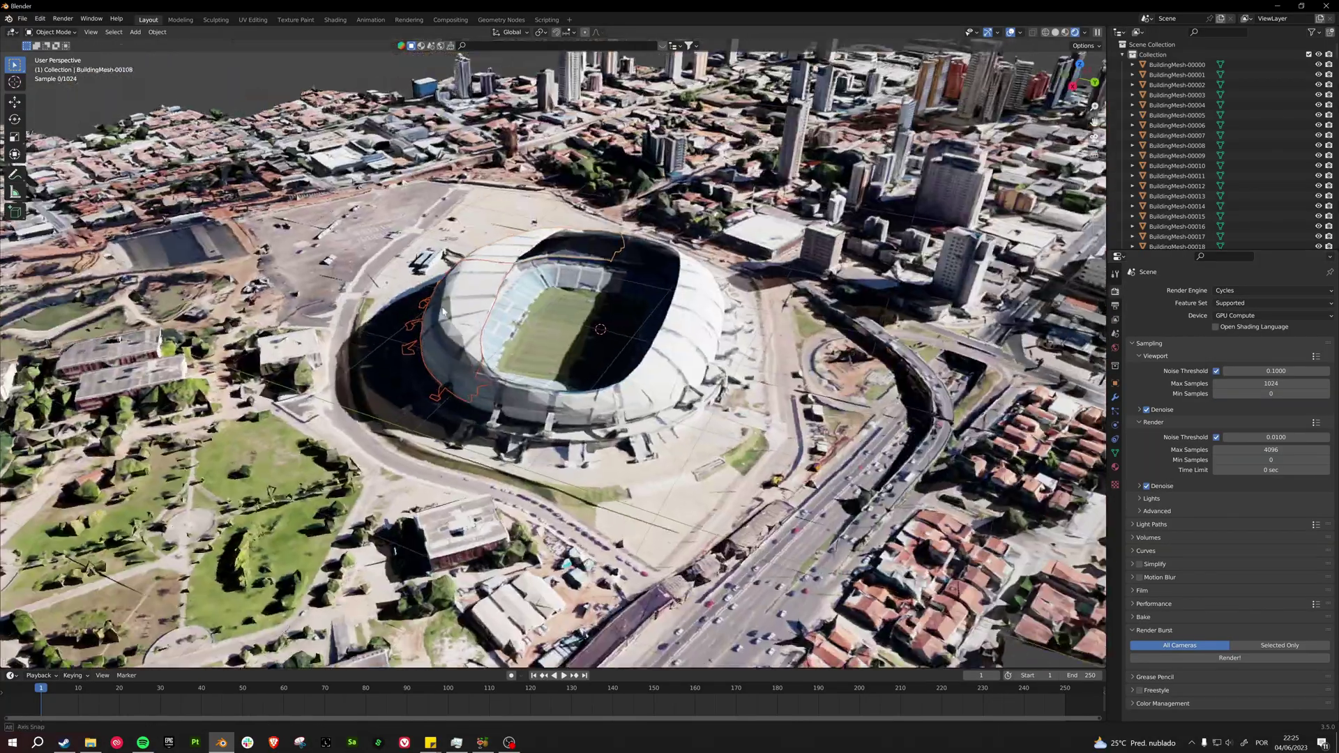
{"action": "scroll", "coordinate": [475, 328], "scroll_direction": "down", "scroll_amount": 5}
- Add a monkey head mesh, scaled down and placed just above the stadium
{"action": "middle_click_drag", "start_coordinate": [476, 329], "coordinate": [714, 464]}
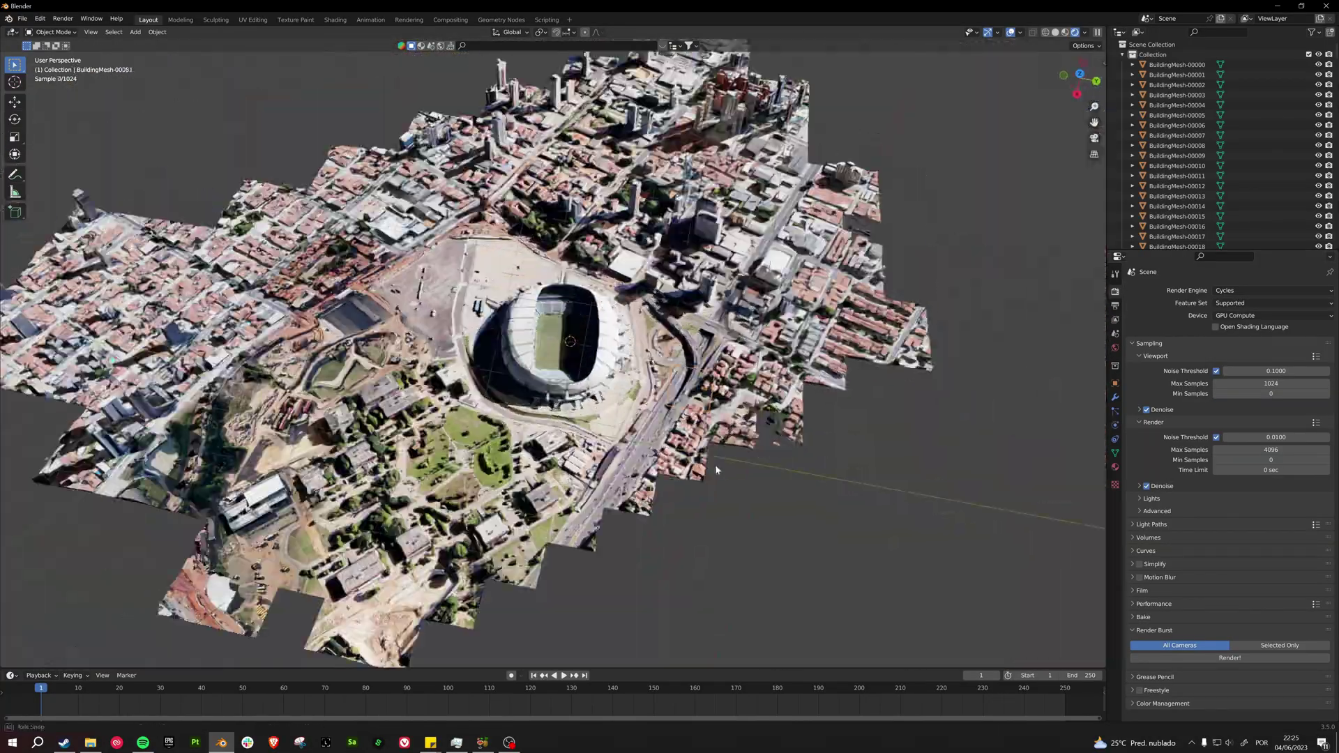
{"action": "scroll", "coordinate": [797, 444], "scroll_direction": "up", "scroll_amount": 4}
{"action": "middle_click_drag", "start_coordinate": [797, 443], "coordinate": [641, 301]}
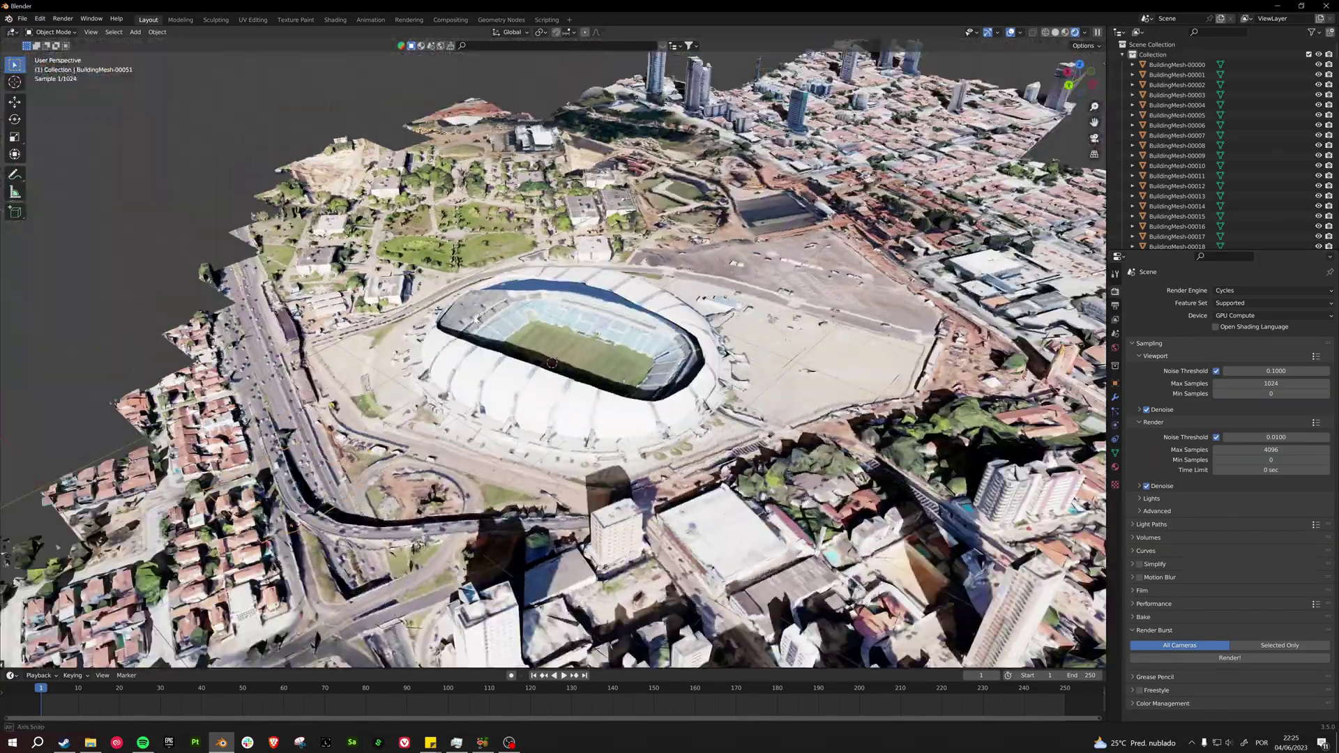
{"action": "scroll", "coordinate": [588, 312], "scroll_direction": "up", "scroll_amount": 3}
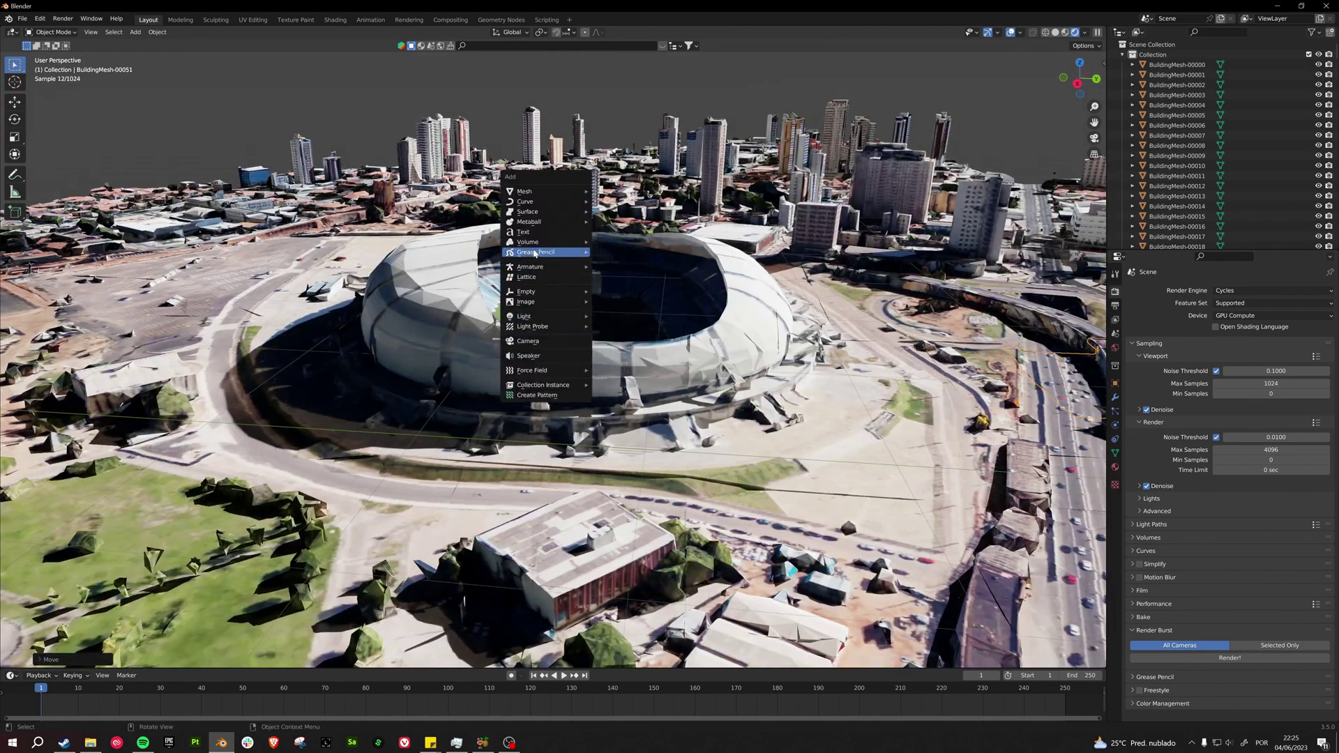
{"action": "left_click", "coordinate": [618, 286]}
{"action": "key", "text": "s"}
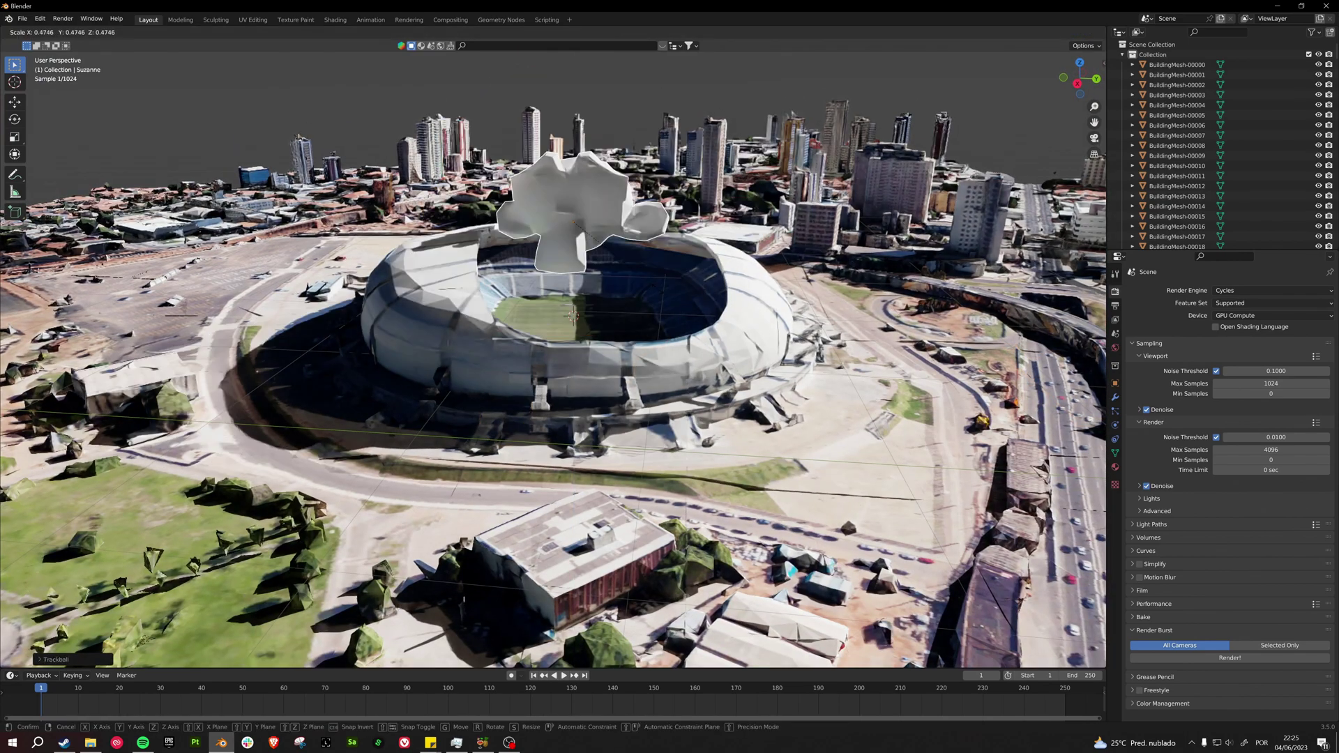
{"action": "left_click", "coordinate": [654, 230]}
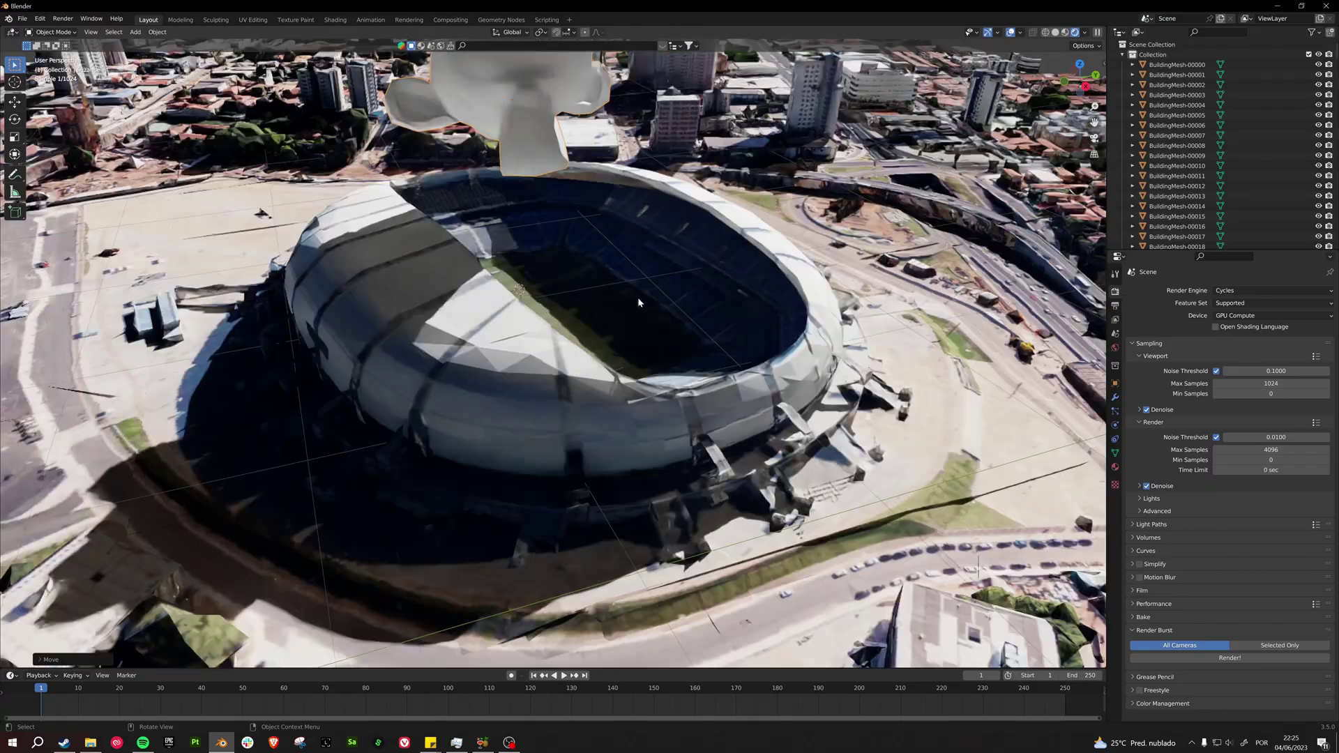
- Orbit the view to check the monkey floating above the stadium in the city
{"action": "mouse_move", "coordinate": [653, 230]}
{"action": "middle_mouse_down"}
{"action": "mouse_move", "coordinate": [635, 411]}
{"action": "mouse_move", "coordinate": [710, 335]}
{"action": "middle_mouse_up"}
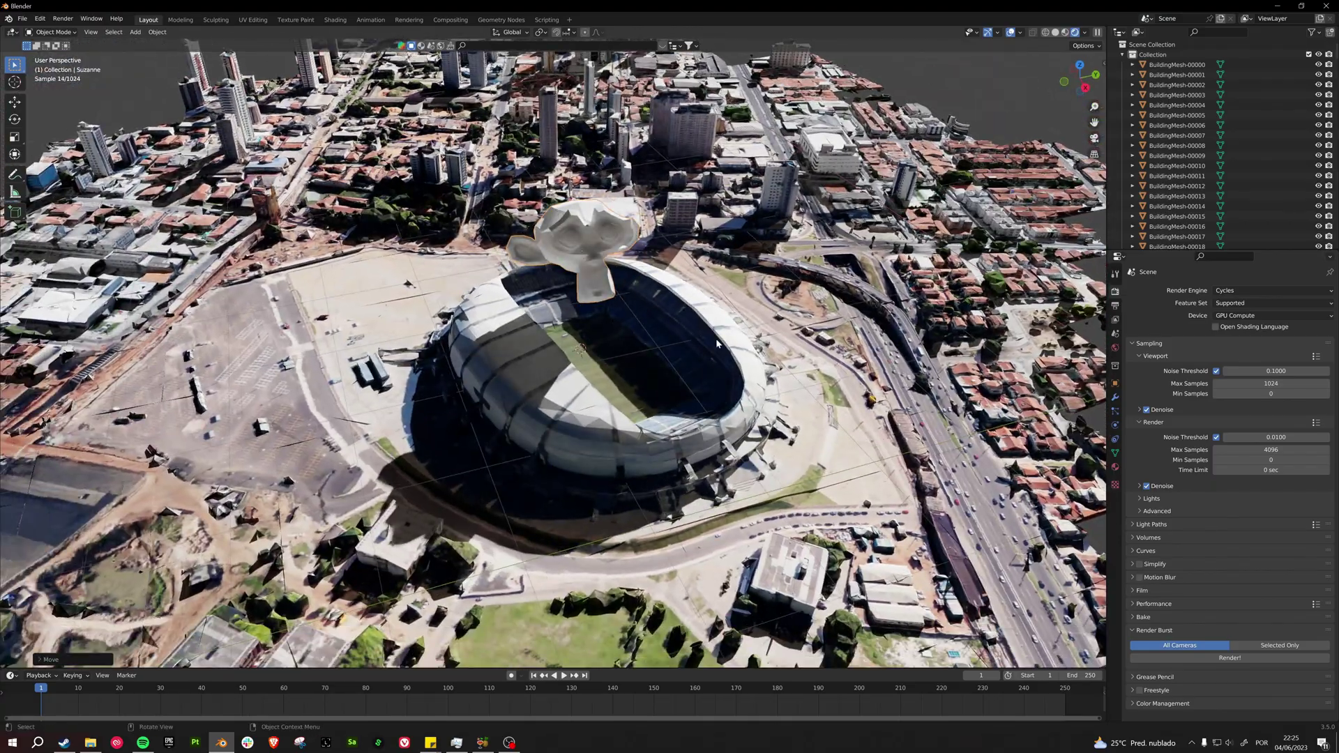
{"action": "mouse_move", "coordinate": [714, 278]}
{"action": "middle_mouse_down"}
{"action": "mouse_move", "coordinate": [310, 343]}
{"action": "mouse_move", "coordinate": [692, 197]}
{"action": "middle_mouse_up"}
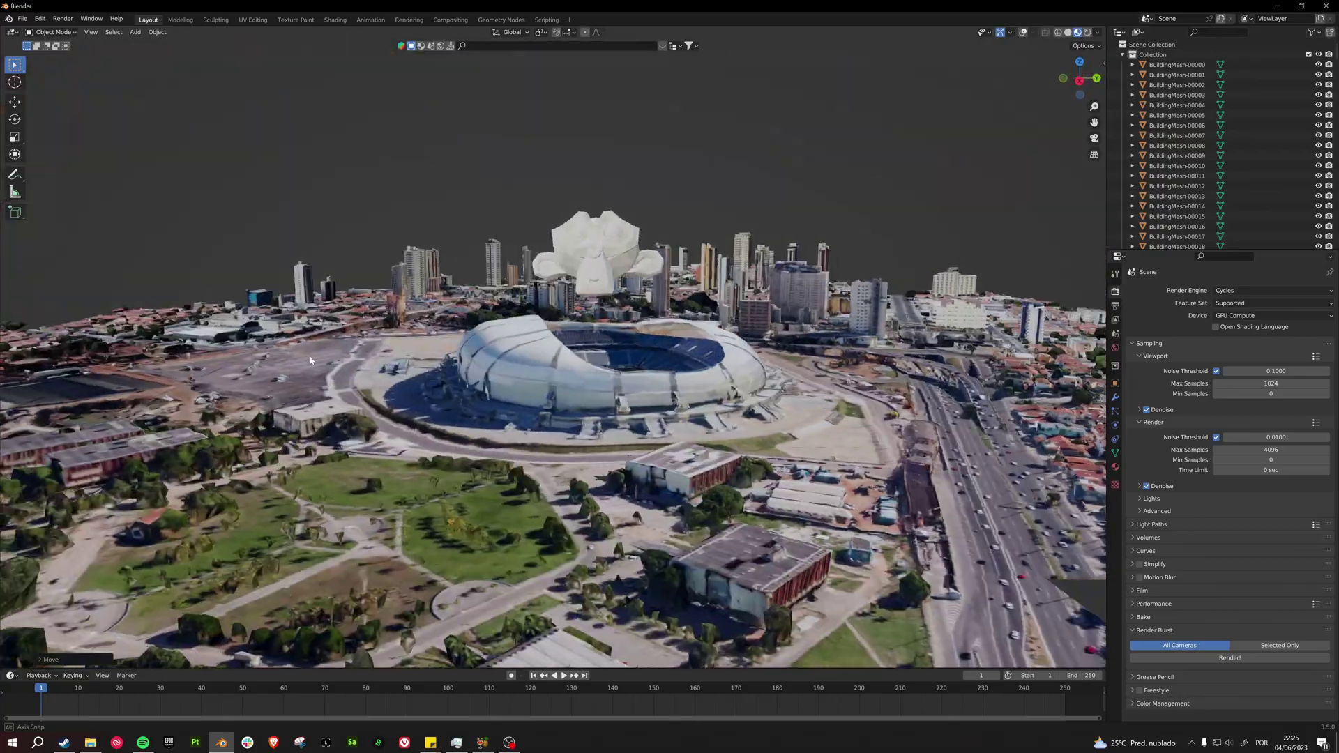